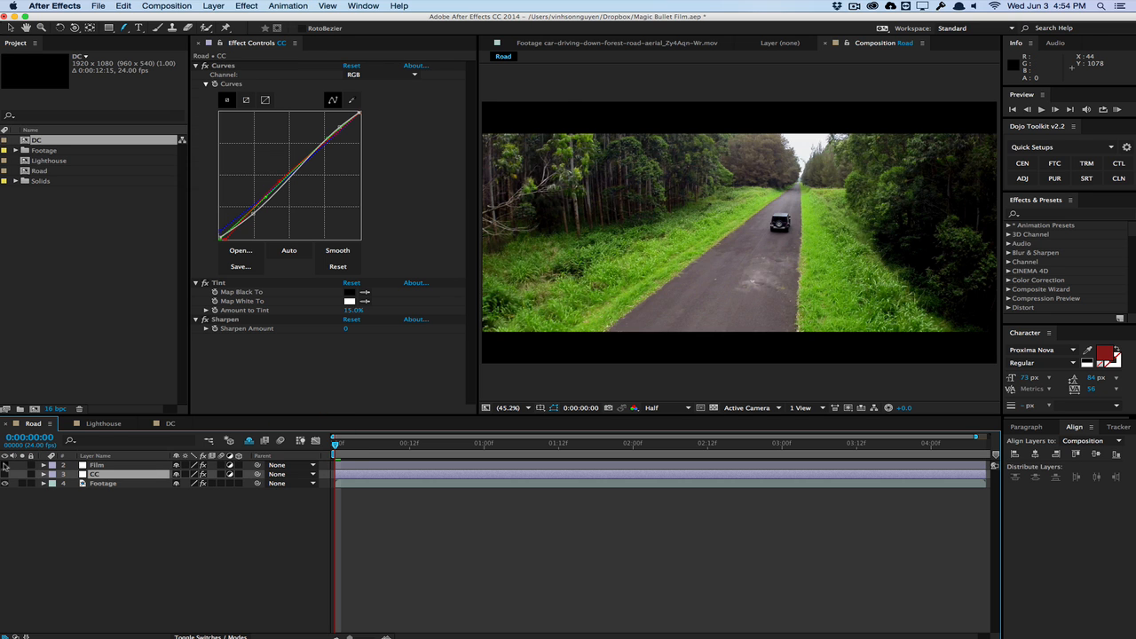
# - Turn on the Film layer's visibility and preview the Road composition briefly, returning the playhead to the start
pyautogui.click(4, 464)
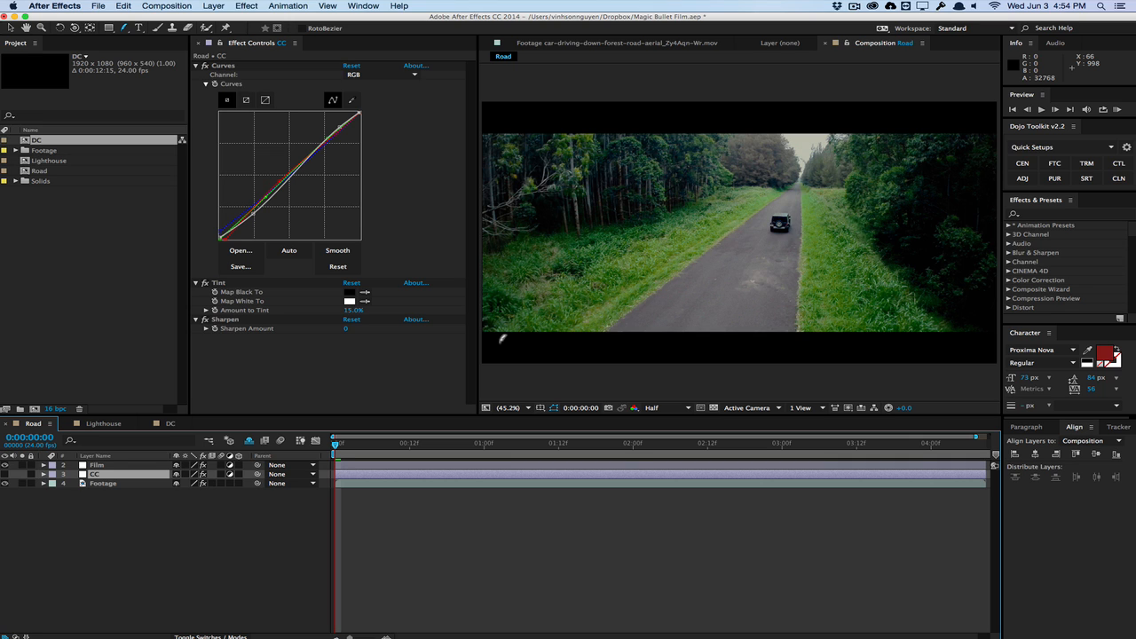
pyautogui.press('v')
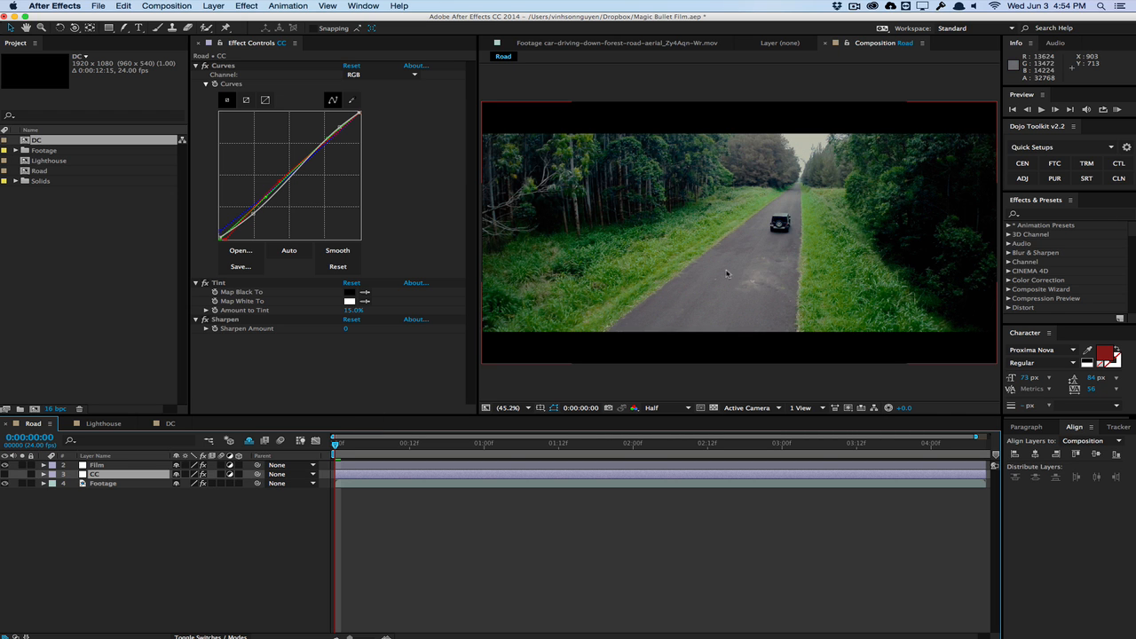
pyautogui.press('space')
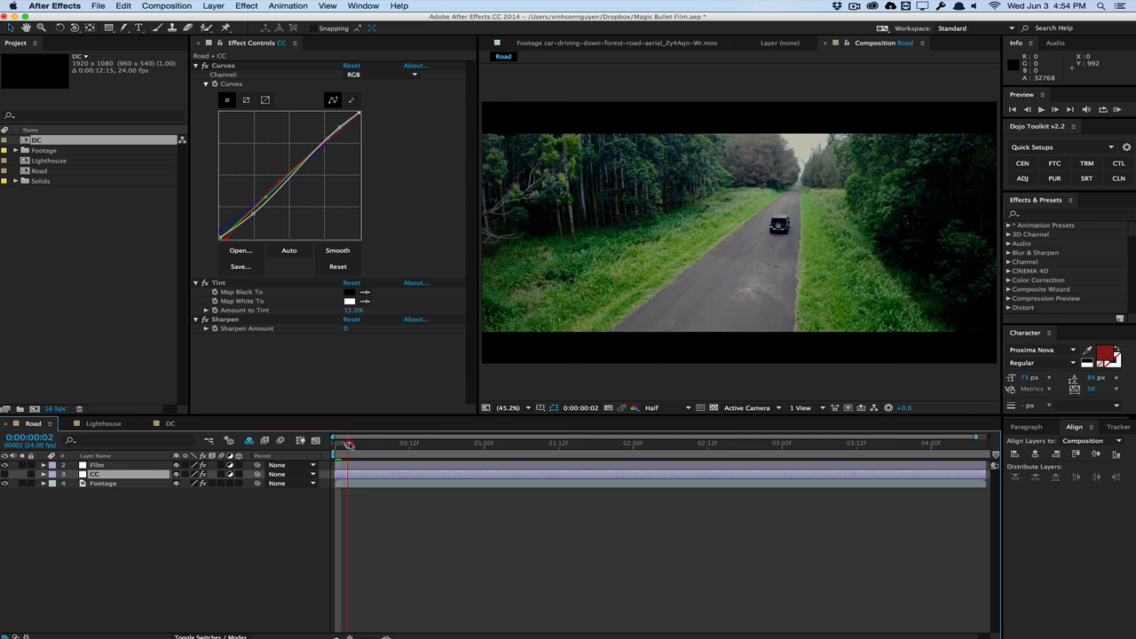
pyautogui.moveTo(421, 435); pyautogui.dragTo(320, 444)
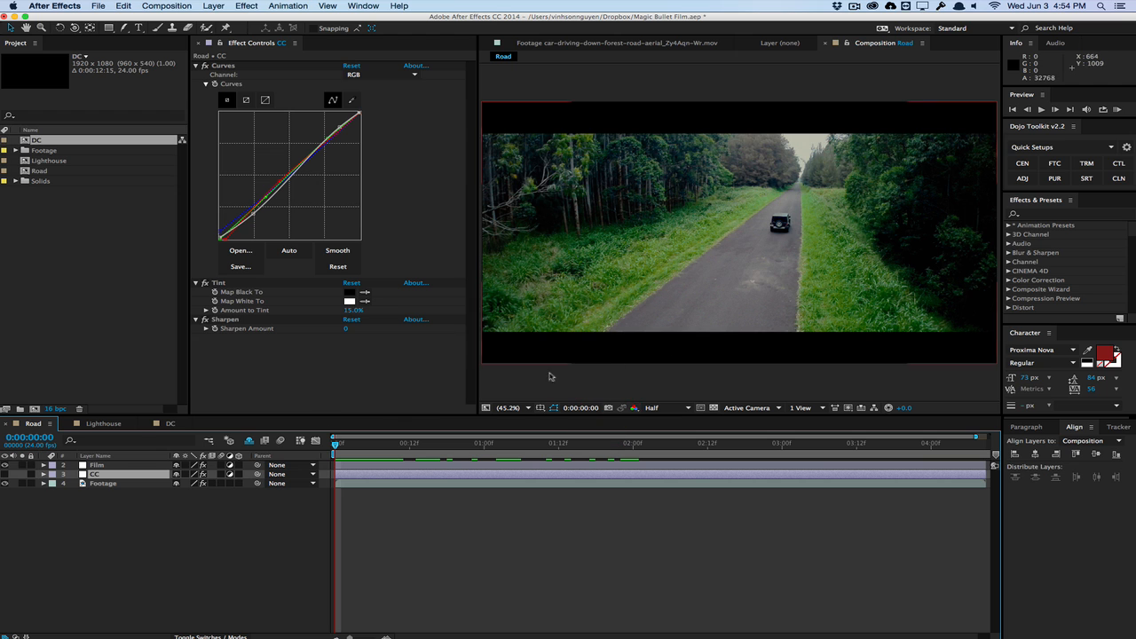
# - Select the Film layer and switch its visibility off and on repeatedly to compare the graded and ungraded footage
pyautogui.click(120, 465)
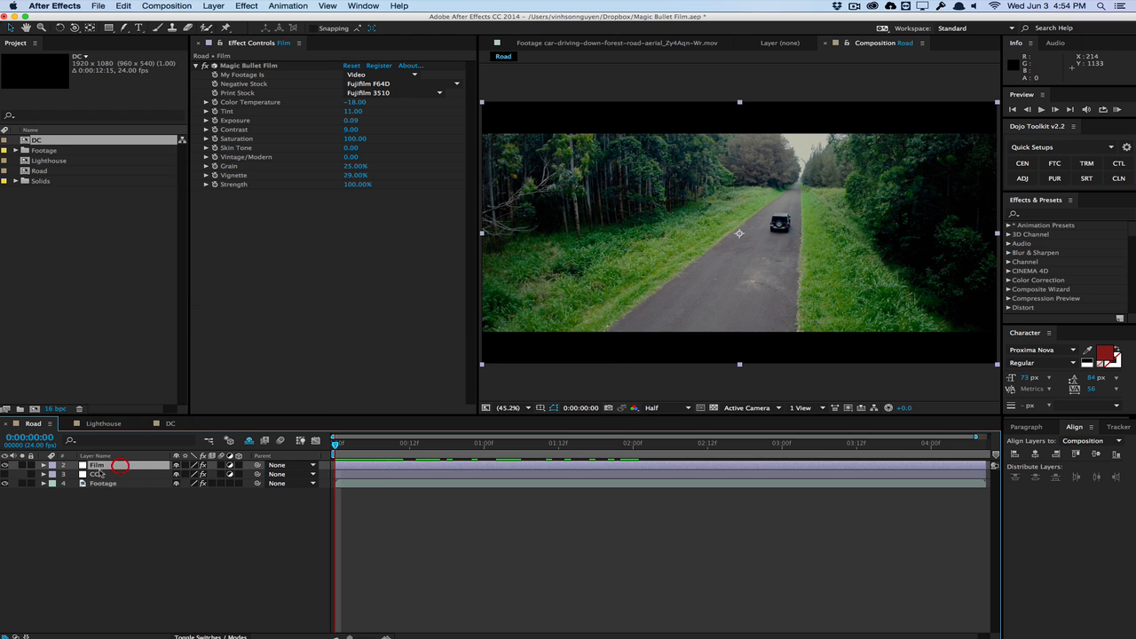
pyautogui.click(5, 465)
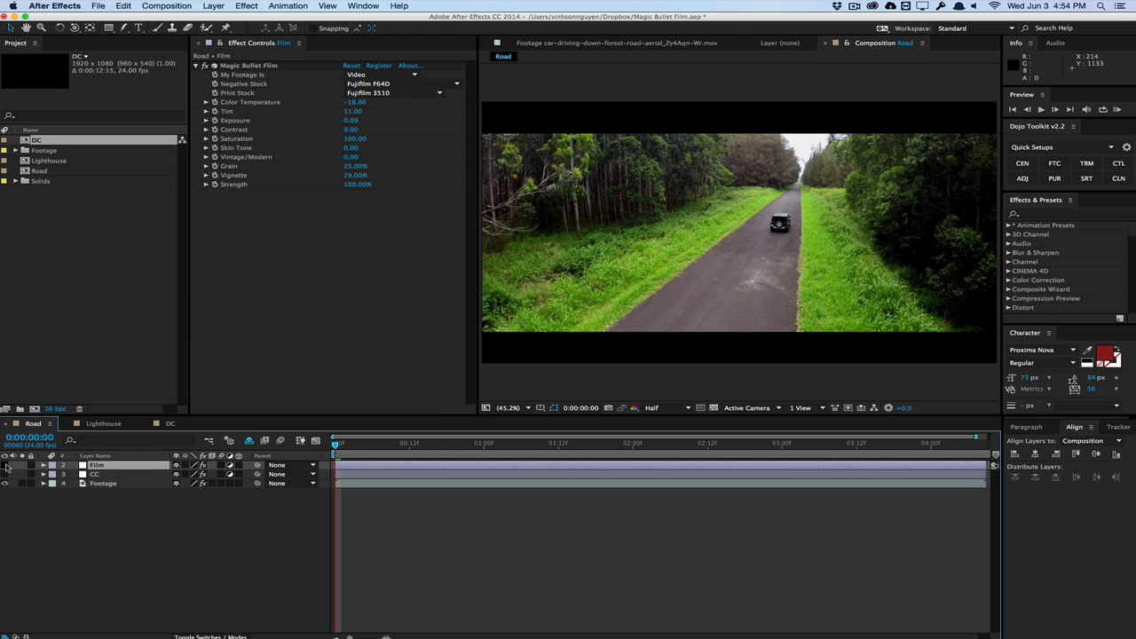
pyautogui.click(5, 465)
pyautogui.click(5, 465)
pyautogui.click(5, 466)
pyautogui.click(6, 465)
pyautogui.click(6, 465)
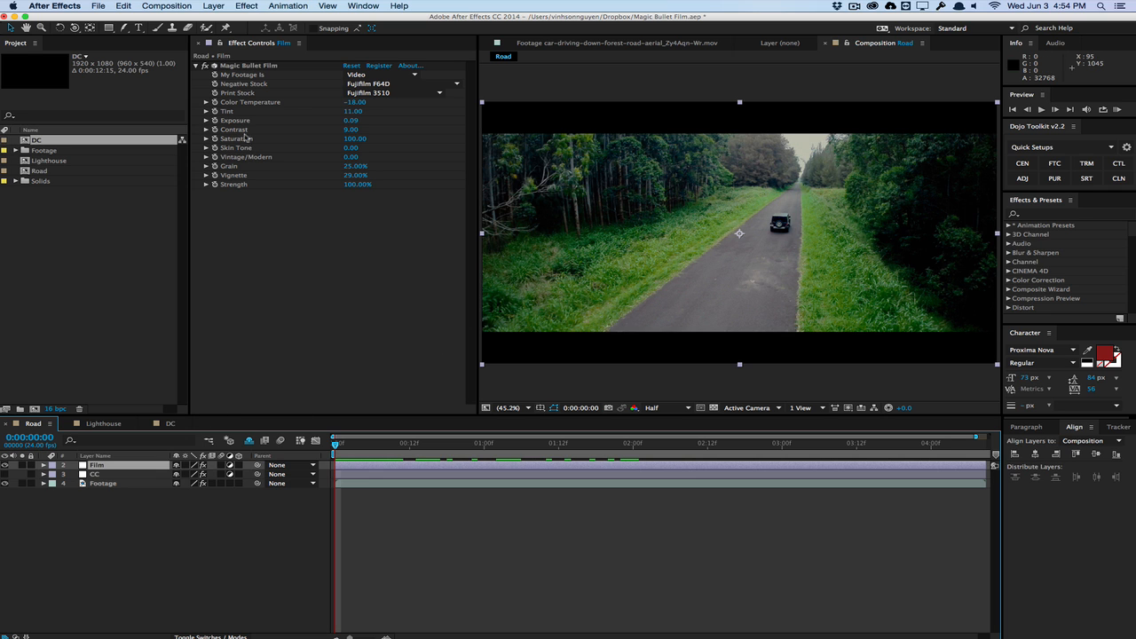
# - Disable the existing Magic Bullet Film effect on the Film layer, and delete it
pyautogui.click(205, 66)
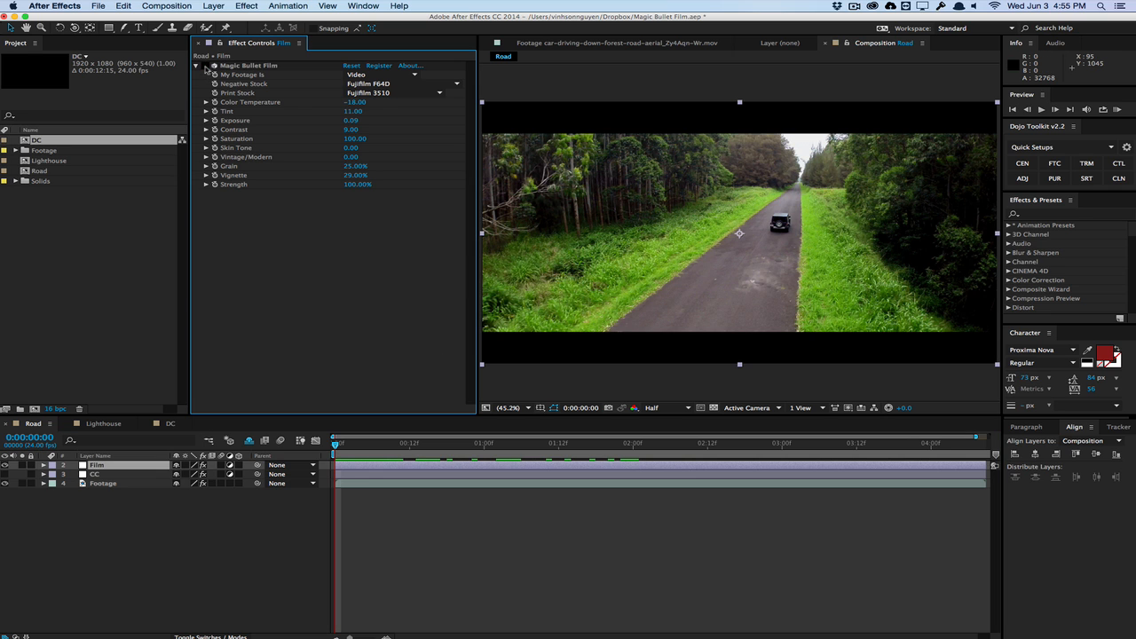
pyautogui.click(255, 65)
pyautogui.press('Delete')
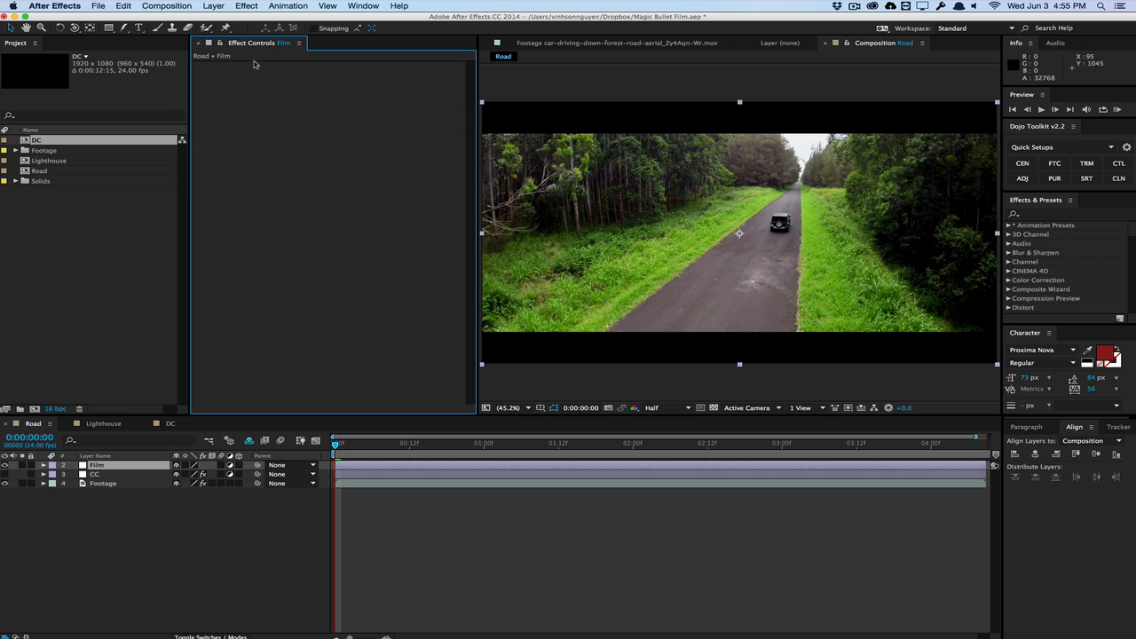
# - Apply a fresh Magic Bullet Film effect to the Film layer and toggle the layer's visibility to compare the default look
pyautogui.click(247, 5)
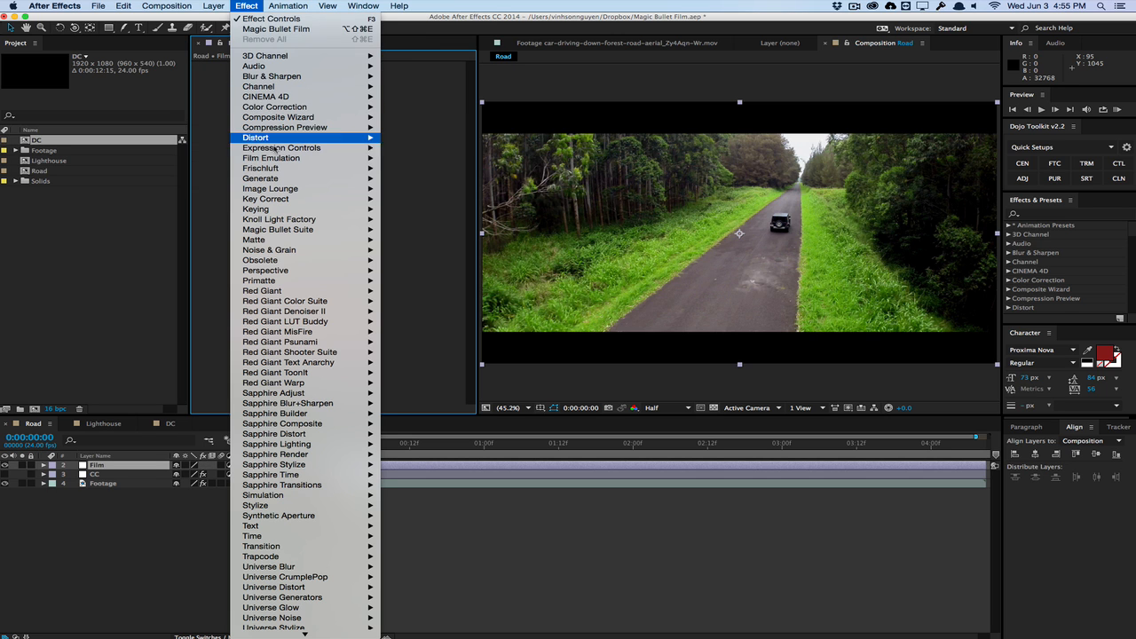
pyautogui.moveTo(300, 229)
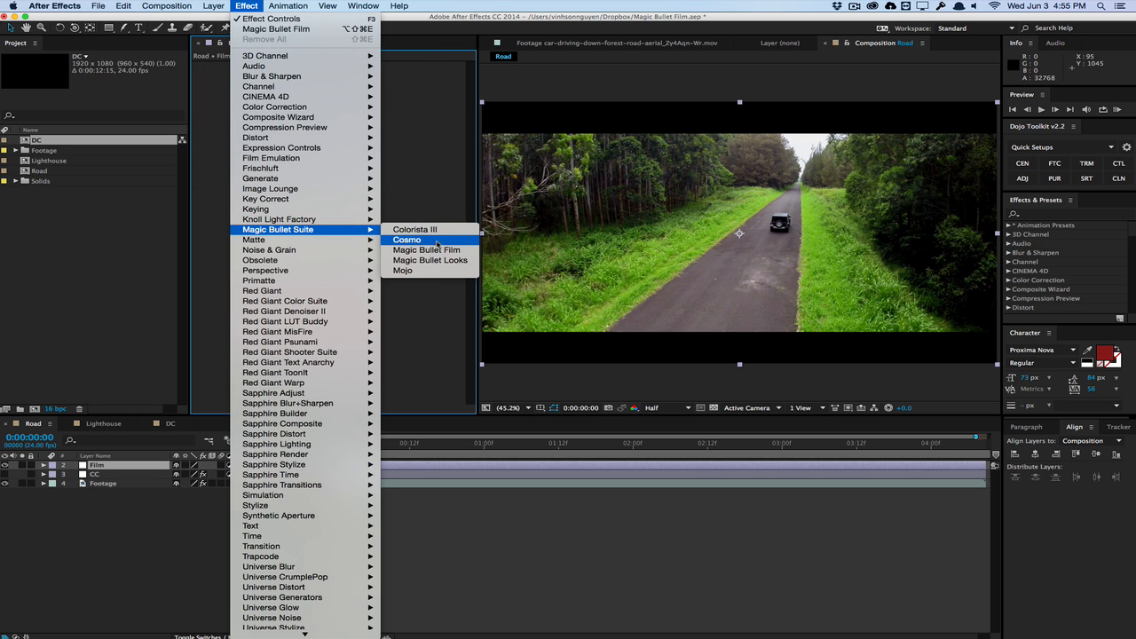
pyautogui.click(426, 250)
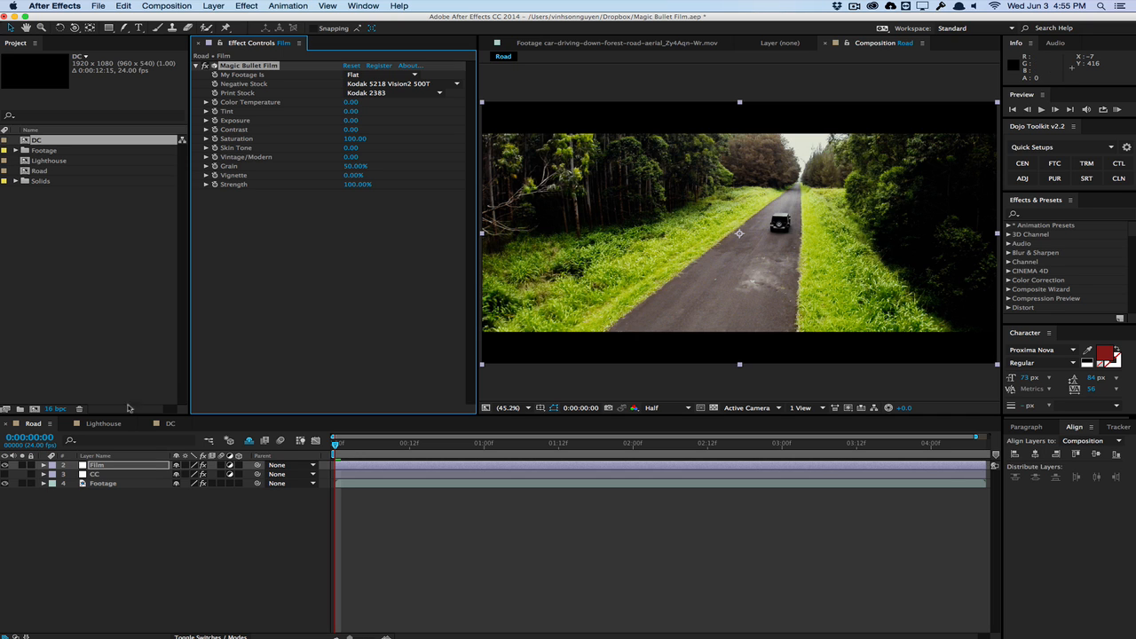
pyautogui.click(6, 465)
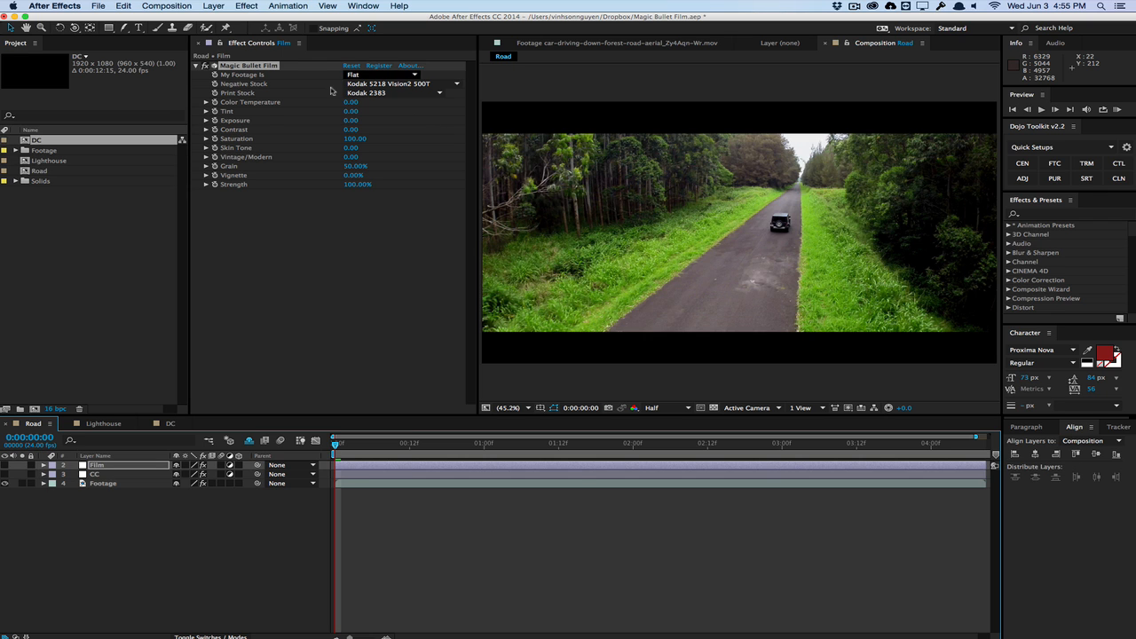
pyautogui.click(7, 466)
# - Set the Magic Bullet Film effect's My Footage Is option to Video
pyautogui.click(414, 75)
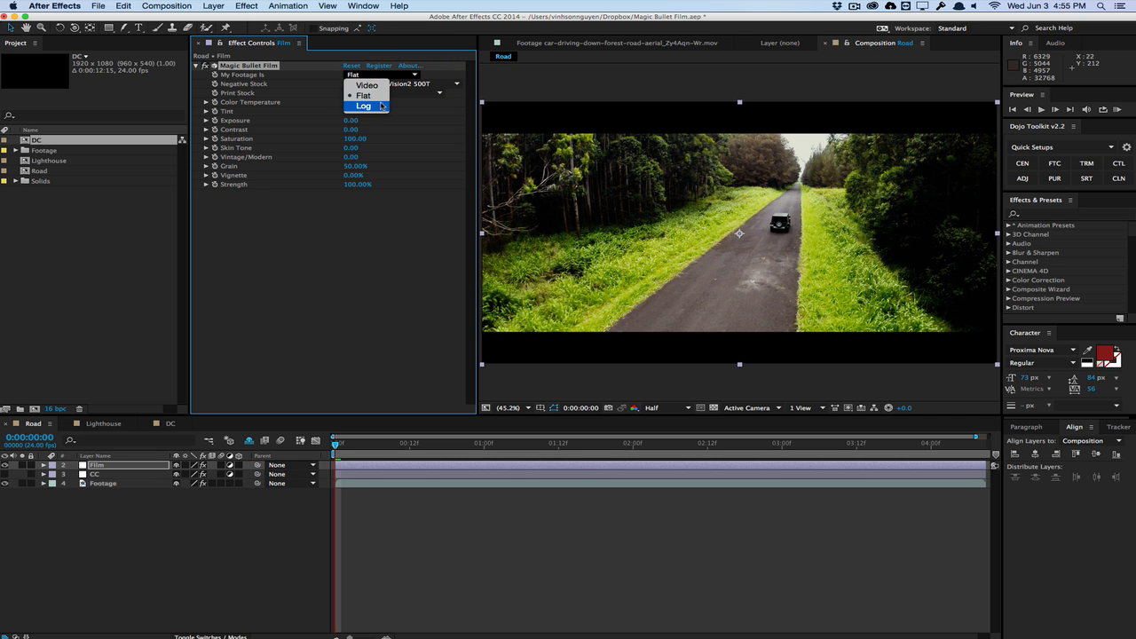
pyautogui.click(377, 86)
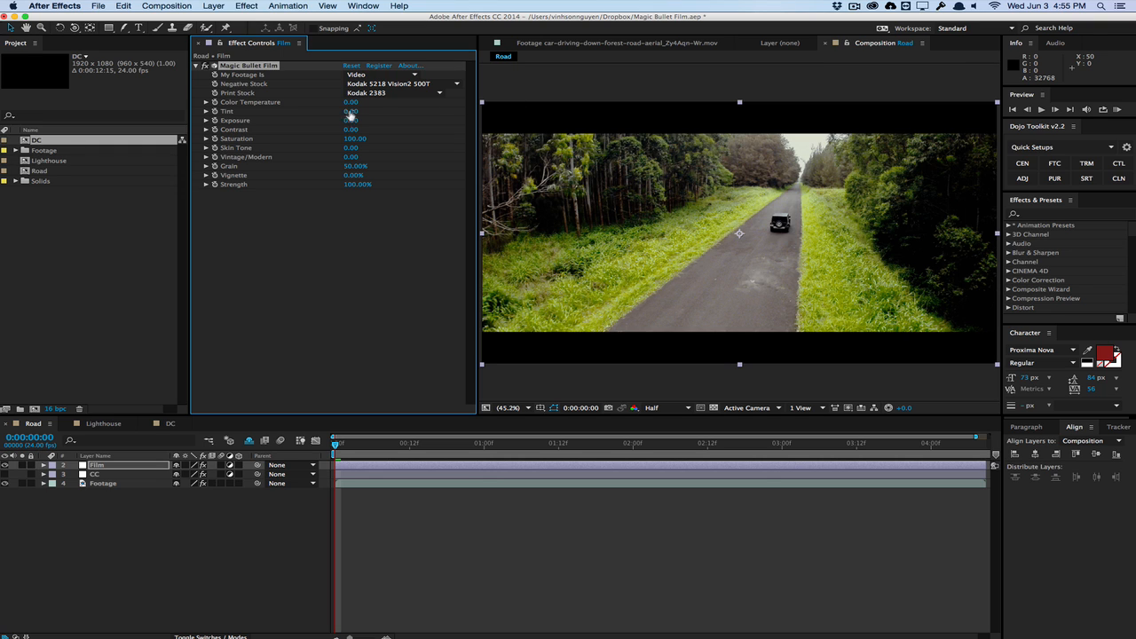
pyautogui.click(363, 78)
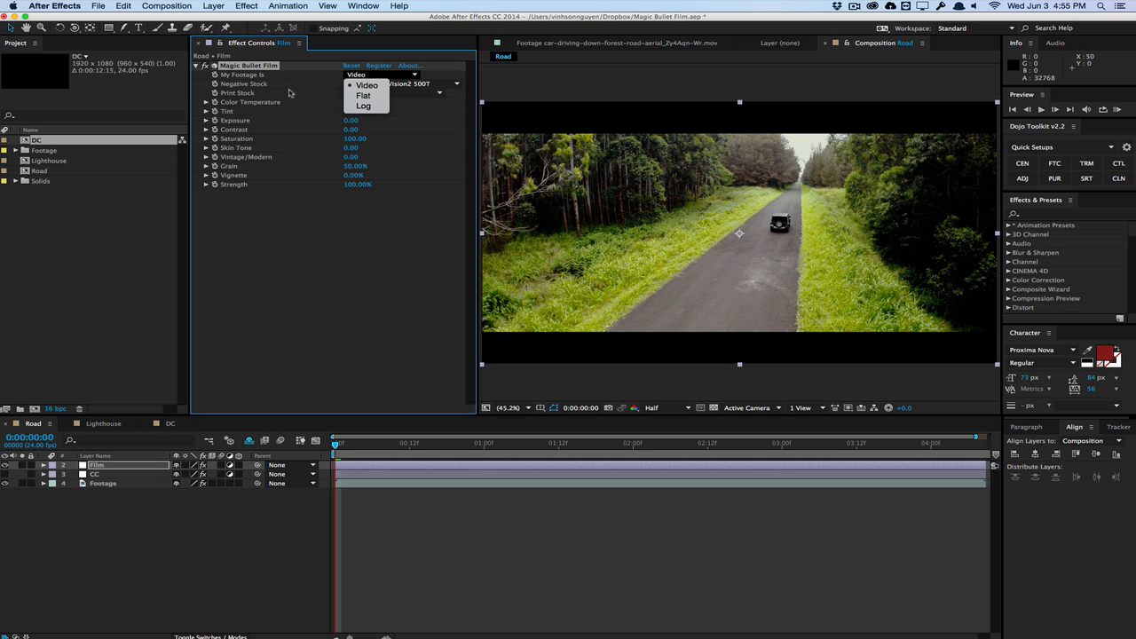
pyautogui.click(372, 85)
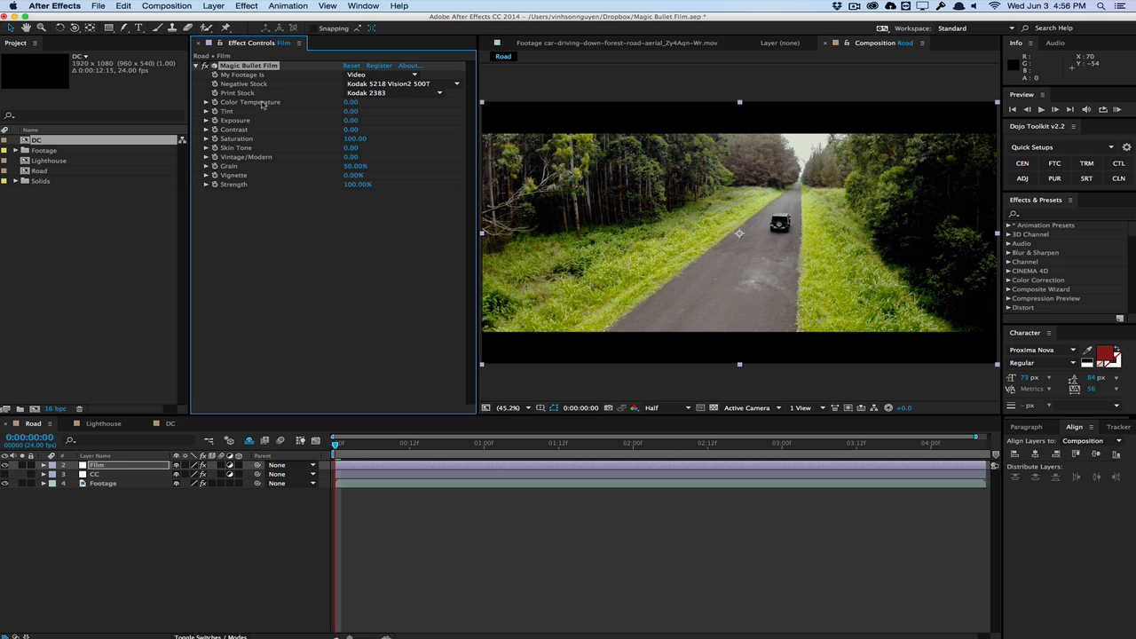
# - Try the negative stocks Kodak 5201 Vision 50D, Kodak 5205 Vision2 250D and Kodak 5218 Vision2 500T
pyautogui.click(390, 84)
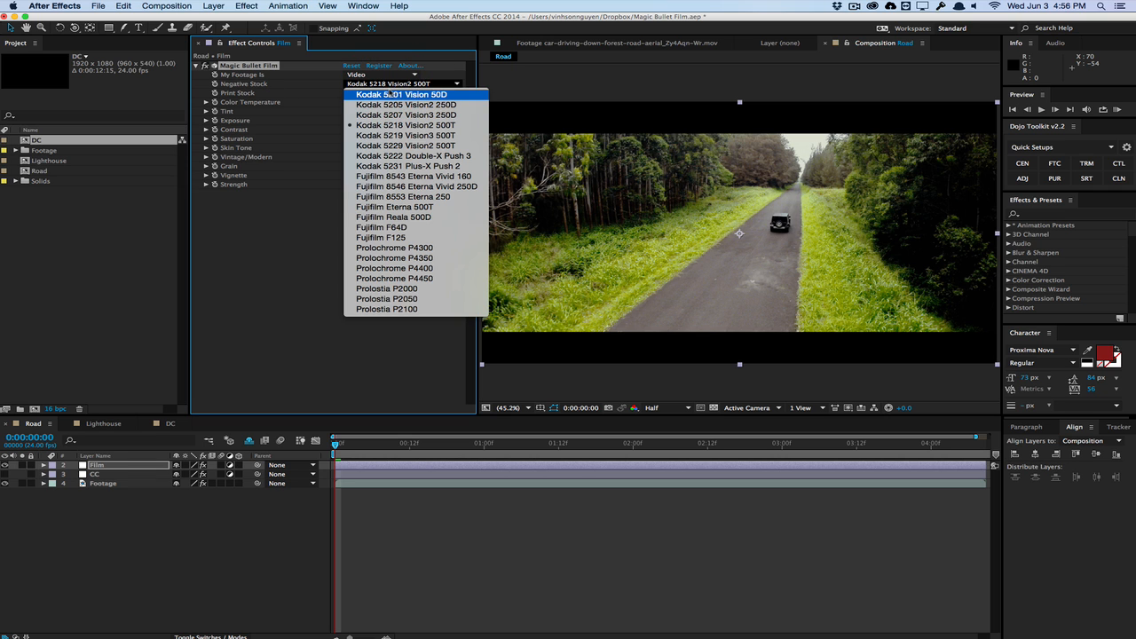
pyautogui.click(391, 94)
pyautogui.click(391, 87)
pyautogui.click(406, 105)
pyautogui.click(393, 84)
pyautogui.click(405, 125)
# - Try the Fujifilm 8543 Eterna Vivid 160 and Kodak 5222 Double-X Push 3 negative stocks
pyautogui.click(404, 83)
pyautogui.click(413, 177)
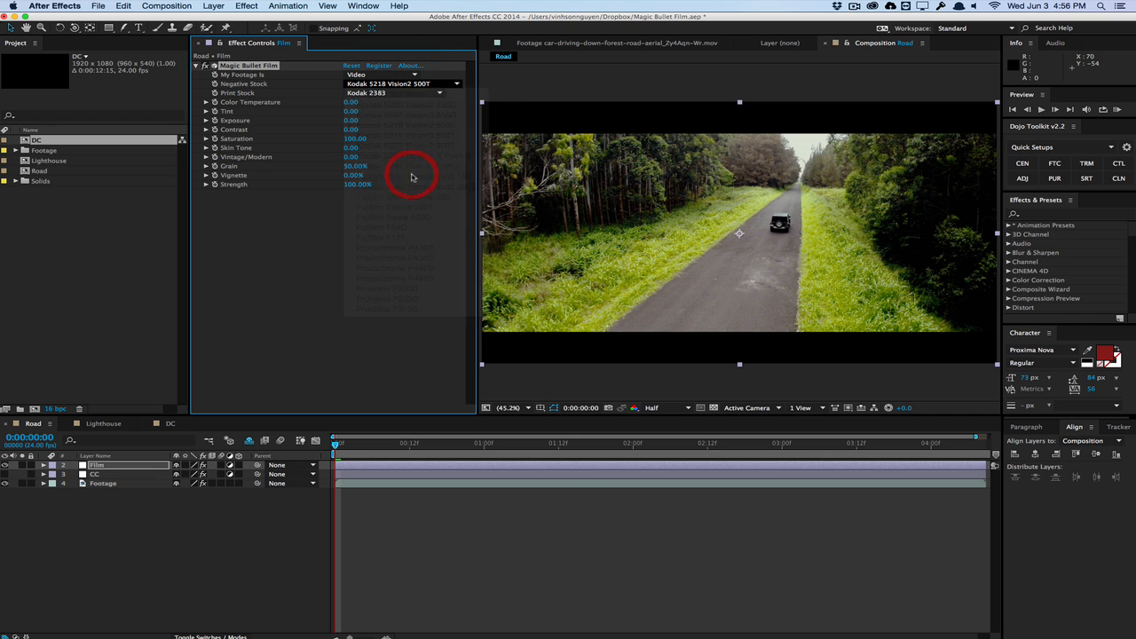
pyautogui.click(404, 84)
pyautogui.click(421, 156)
# - Try the Fujifilm Reala 500D, Fujifilm F125 and Prolochrome P4300 negative stocks
pyautogui.click(395, 83)
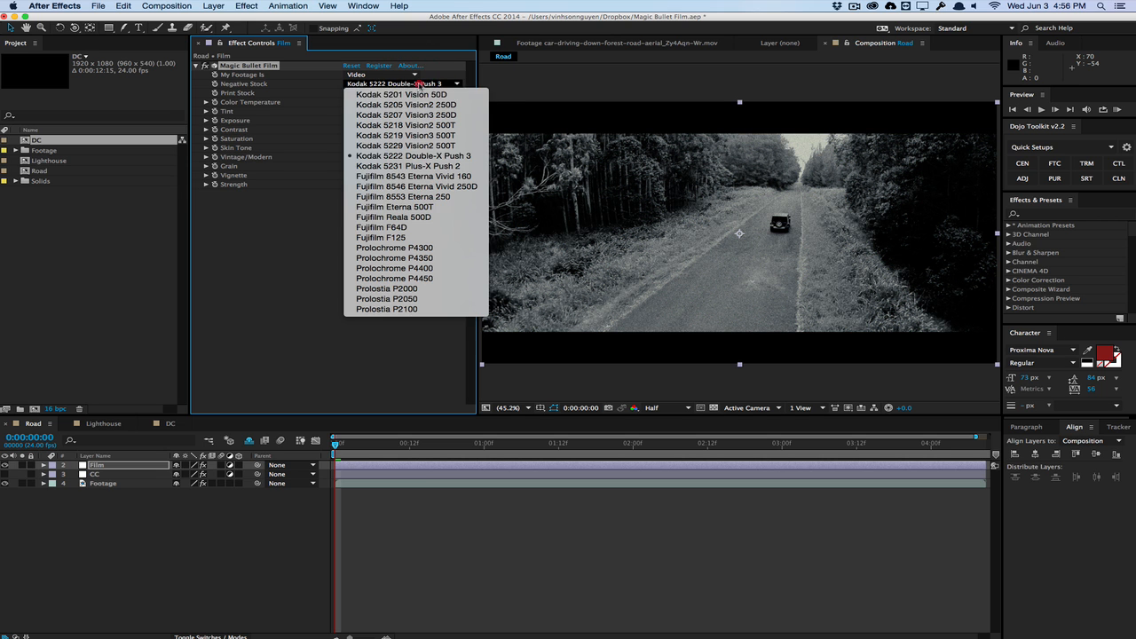
pyautogui.click(422, 218)
pyautogui.click(421, 85)
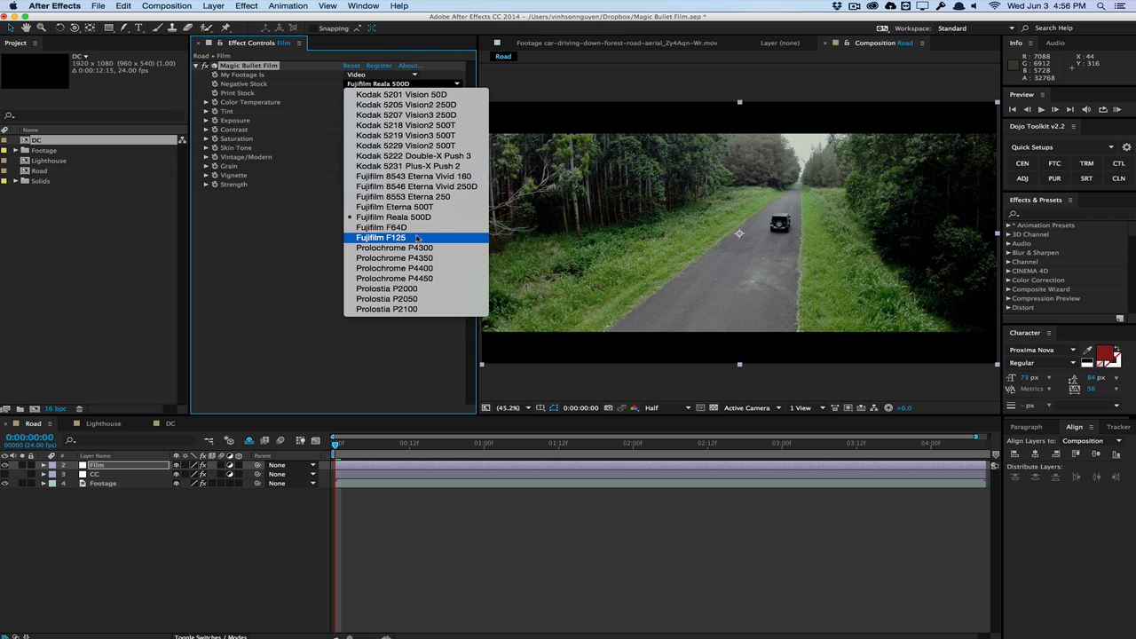
pyautogui.click(416, 238)
pyautogui.click(421, 83)
pyautogui.click(421, 248)
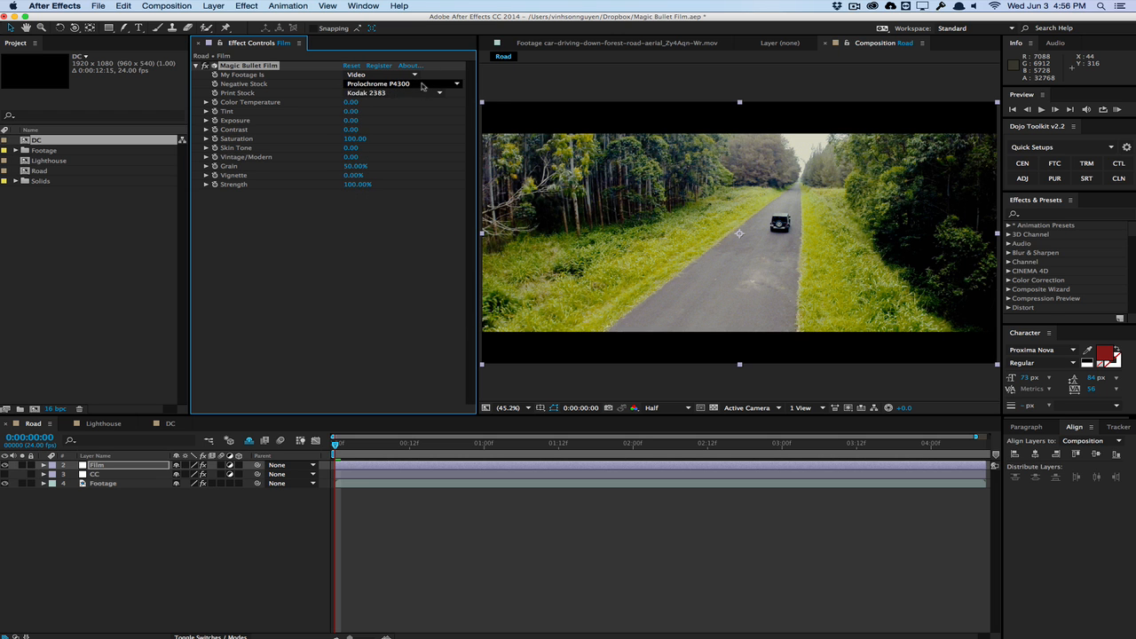
# - Try the negative stocks Fujifilm 8546 Eterna Vivid 250D, Fujifilm 8543 Eterna Vivid 160 and Fujifilm Reala 500D
pyautogui.click(421, 83)
pyautogui.click(424, 186)
pyautogui.click(421, 84)
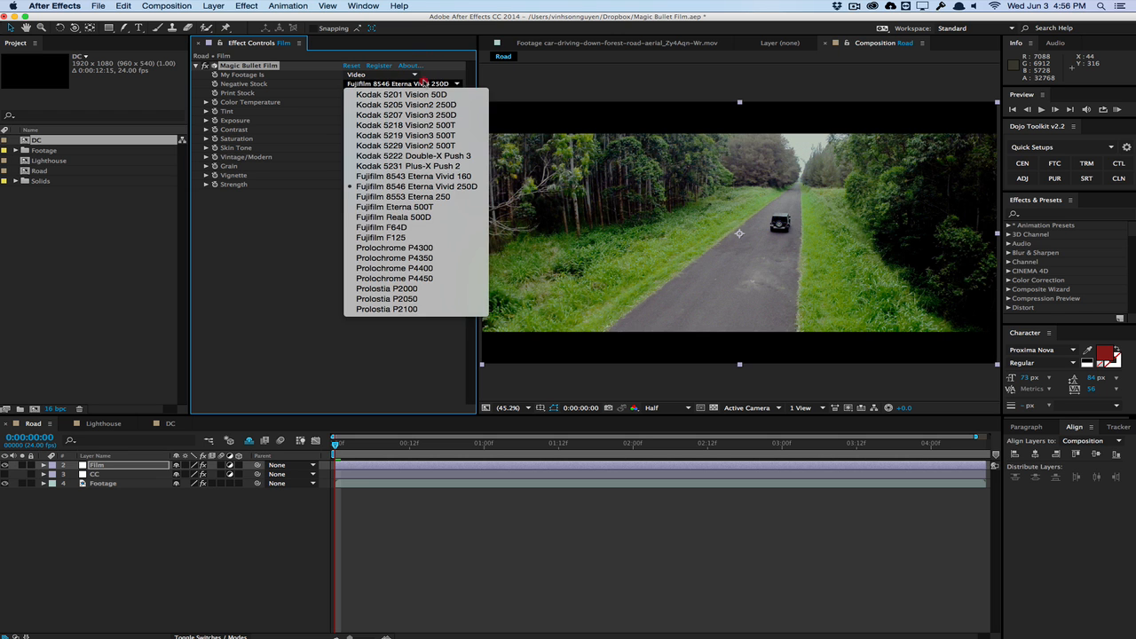
pyautogui.click(425, 176)
pyautogui.click(426, 83)
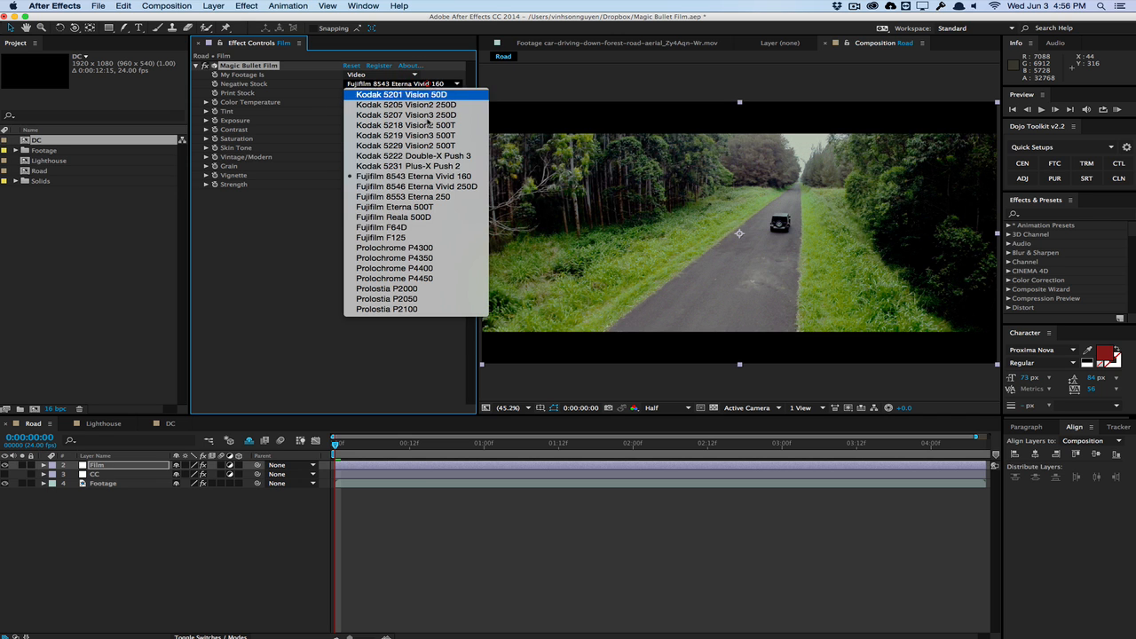
pyautogui.click(430, 216)
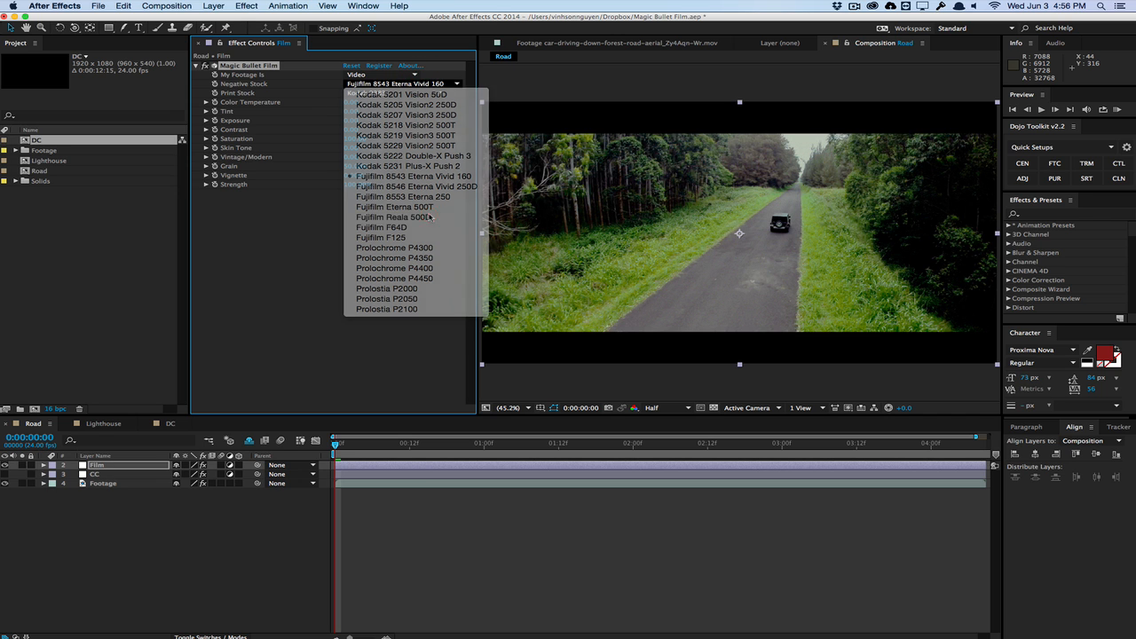
# - Try the Kodak 5218 and Kodak 5229 Vision2 500T negative stocks, comparing the latter with the Film layer hidden and shown
pyautogui.click(442, 81)
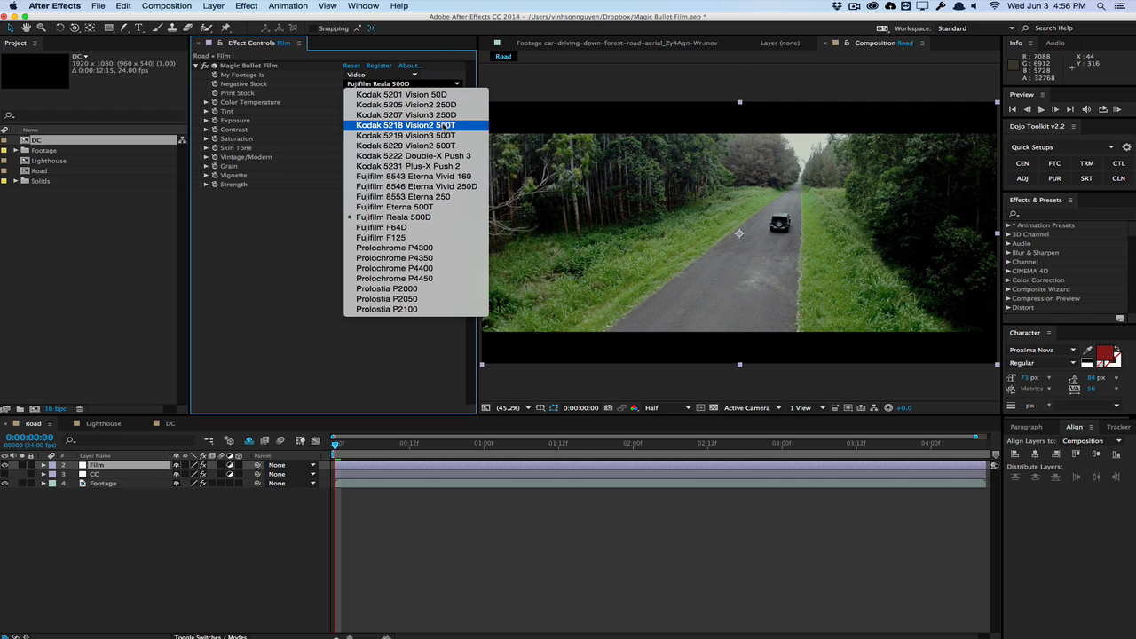
pyautogui.click(443, 126)
pyautogui.click(445, 84)
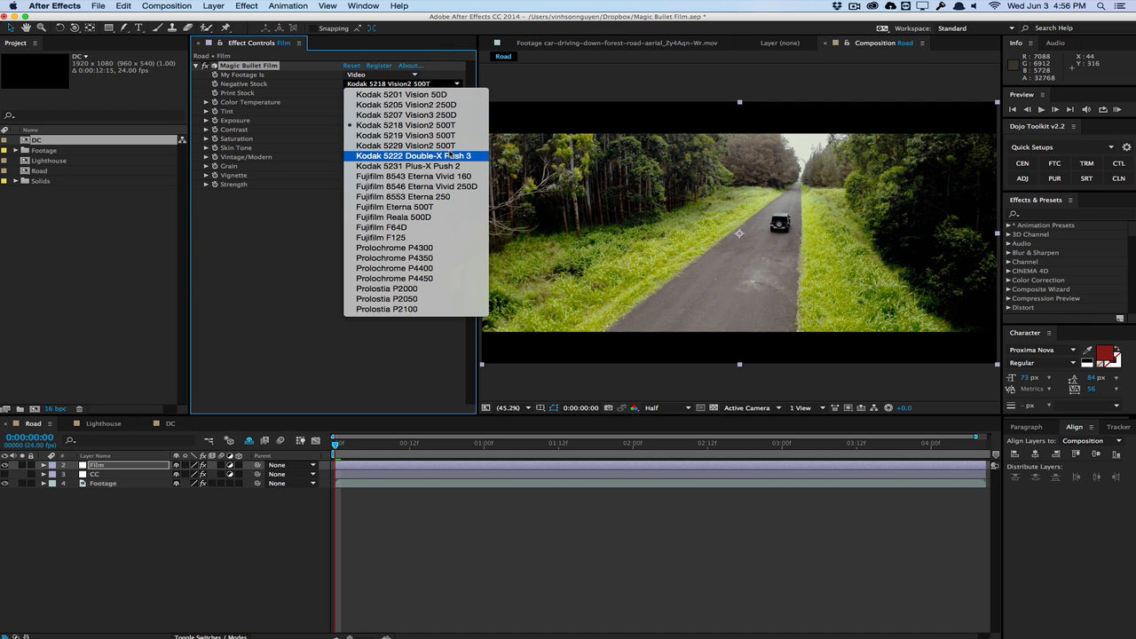
pyautogui.click(448, 144)
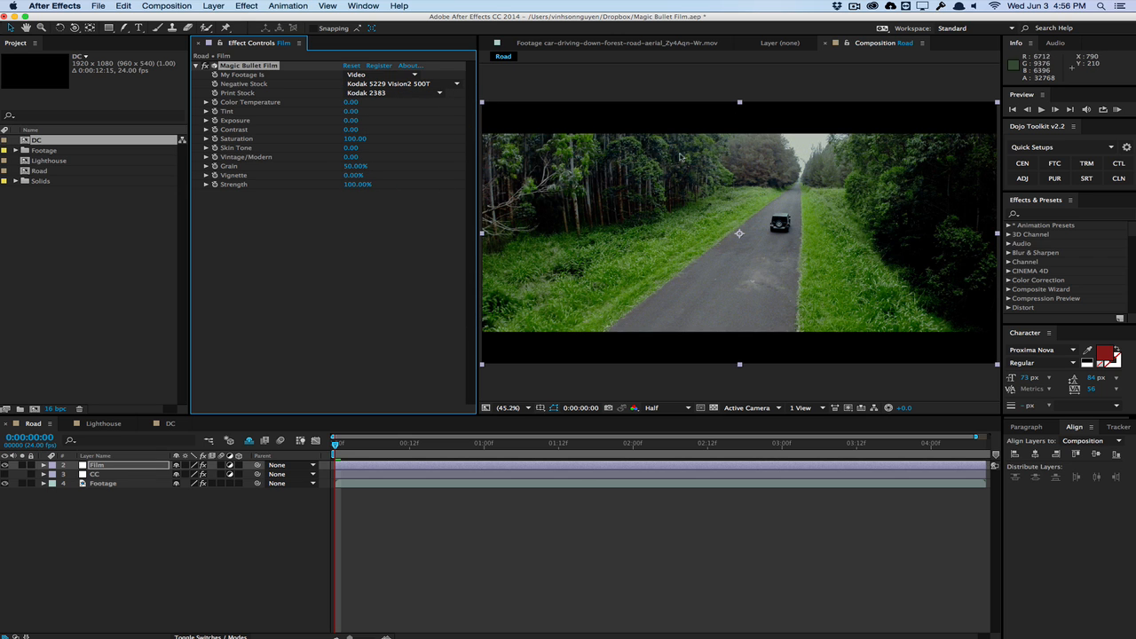
pyautogui.click(5, 466)
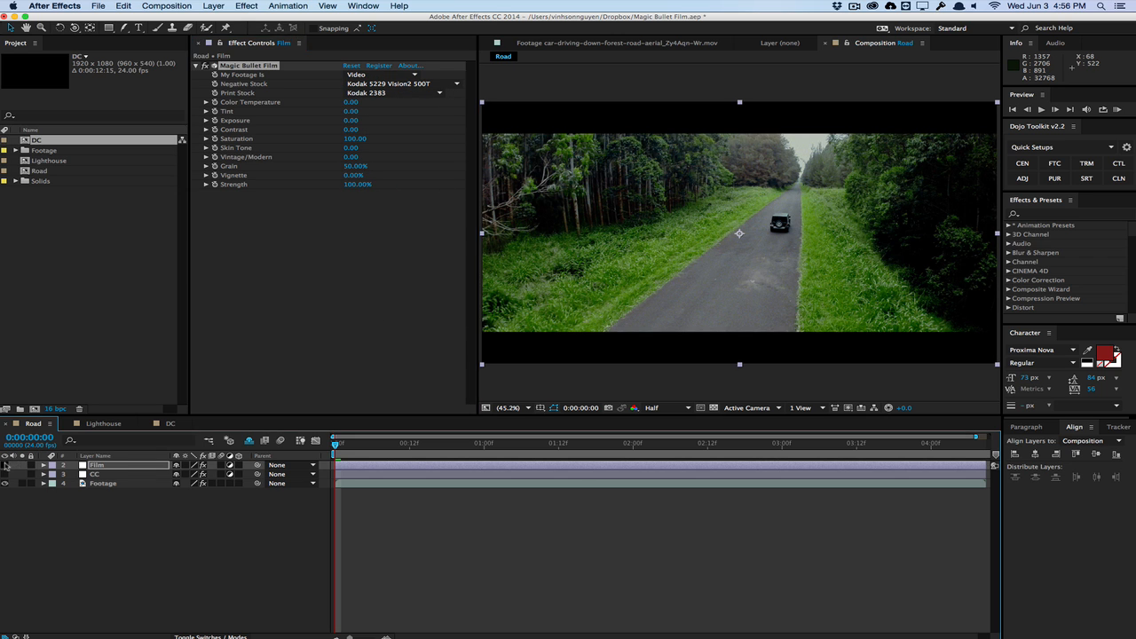
pyautogui.click(4, 465)
# - Try the Fujifilm F125, Prolostia P2000 and Prolostia P2050 negative stocks
pyautogui.click(448, 84)
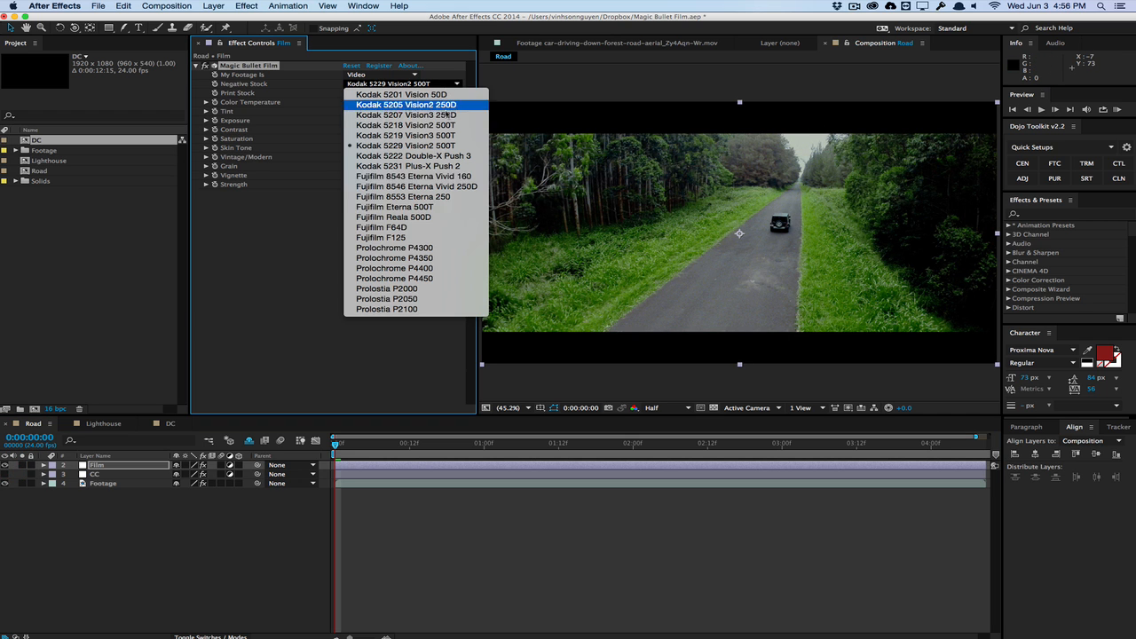
pyautogui.click(449, 238)
pyautogui.click(448, 83)
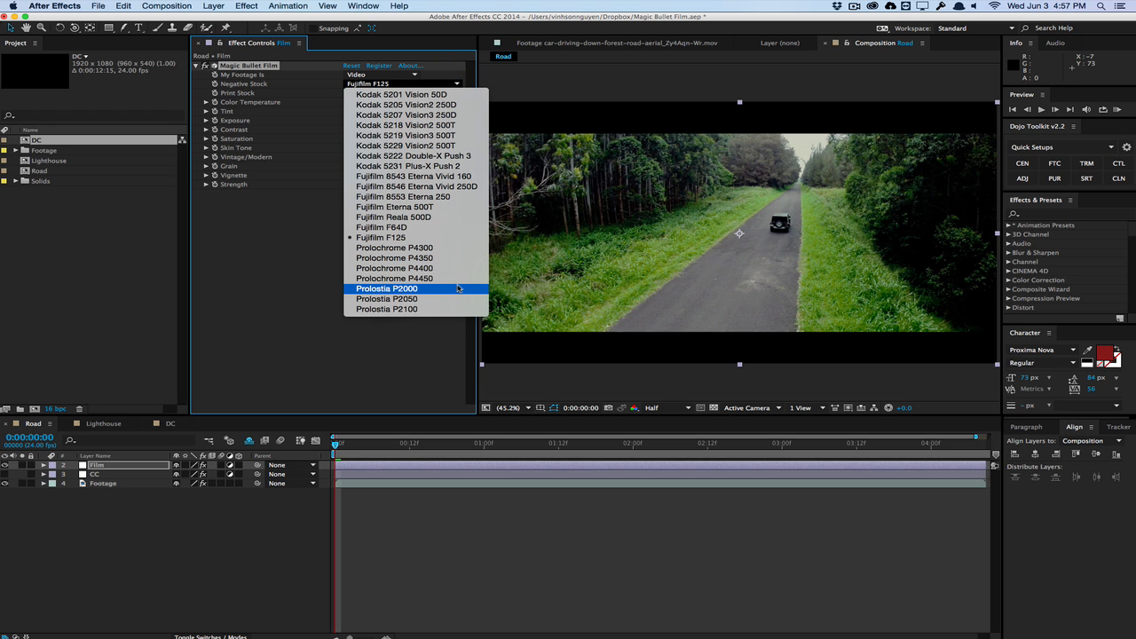
pyautogui.click(458, 289)
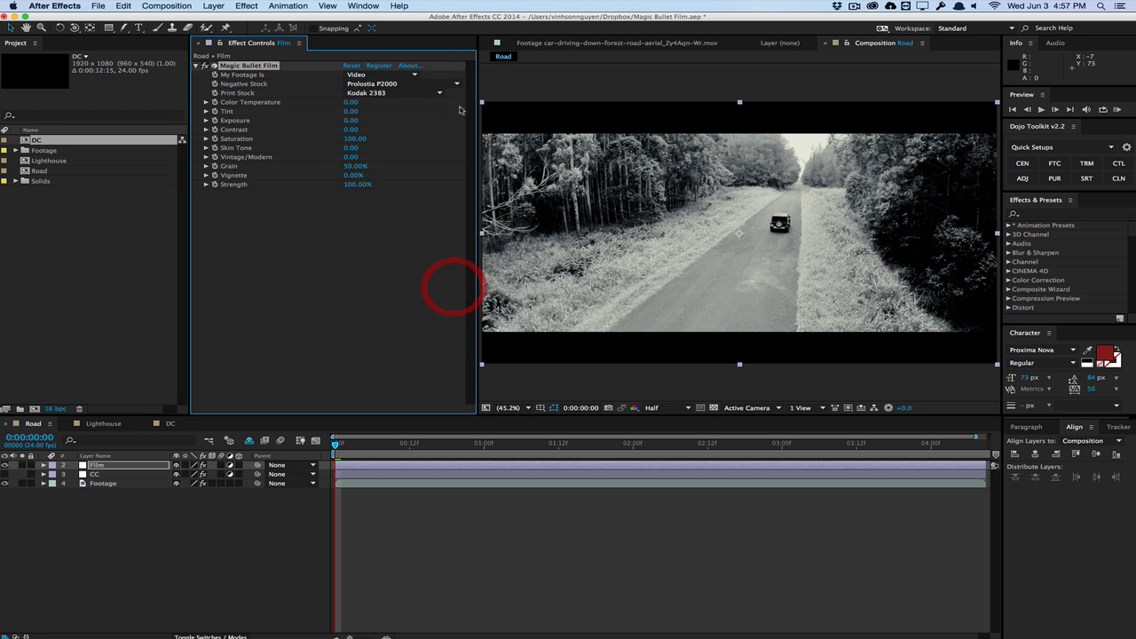
pyautogui.click(458, 83)
pyautogui.click(444, 293)
# - Try the Kodak 5229 Vision2 500T negative stock again
pyautogui.click(457, 84)
pyautogui.click(408, 197)
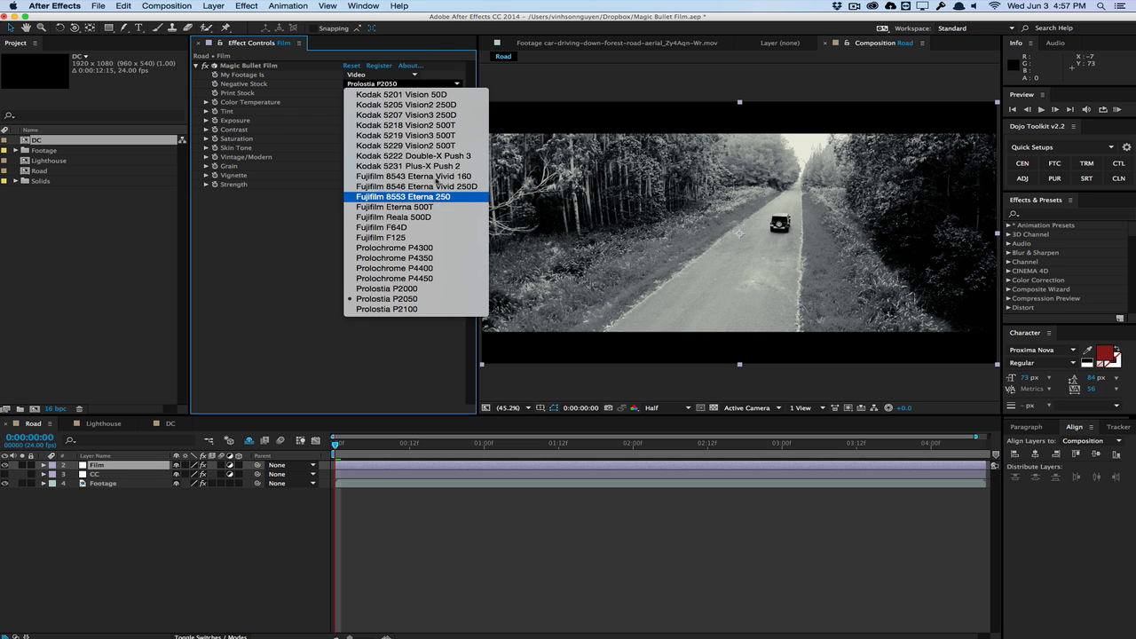
pyautogui.click(453, 84)
pyautogui.click(443, 143)
# - Set the Magic Bullet Film negative stock to Fujifilm F64D
pyautogui.click(450, 85)
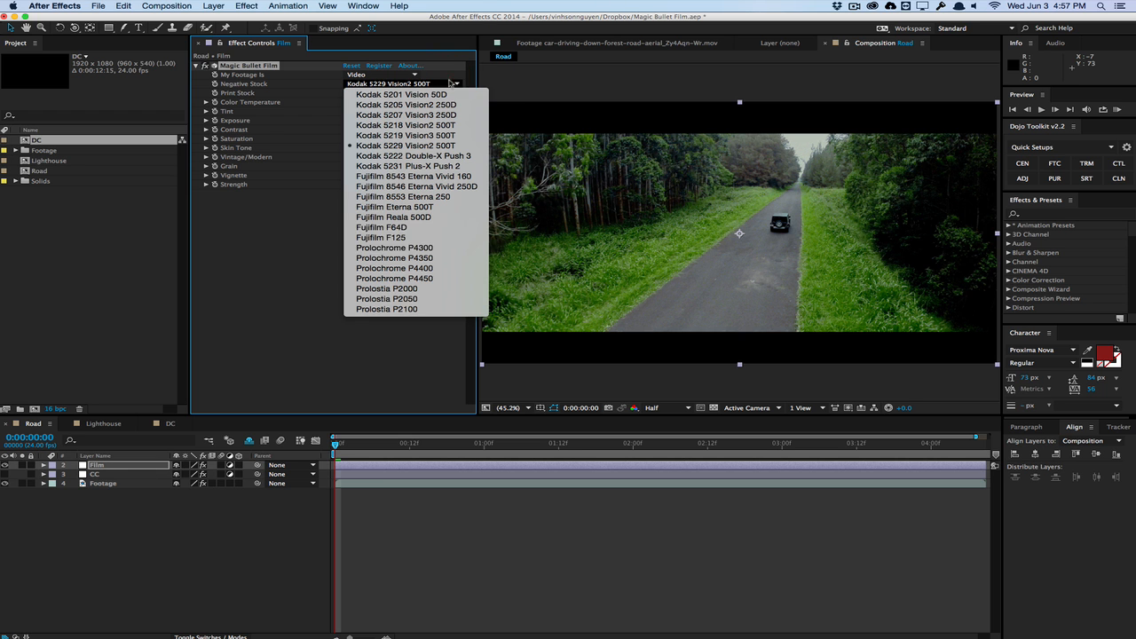
pyautogui.click(443, 232)
pyautogui.click(456, 85)
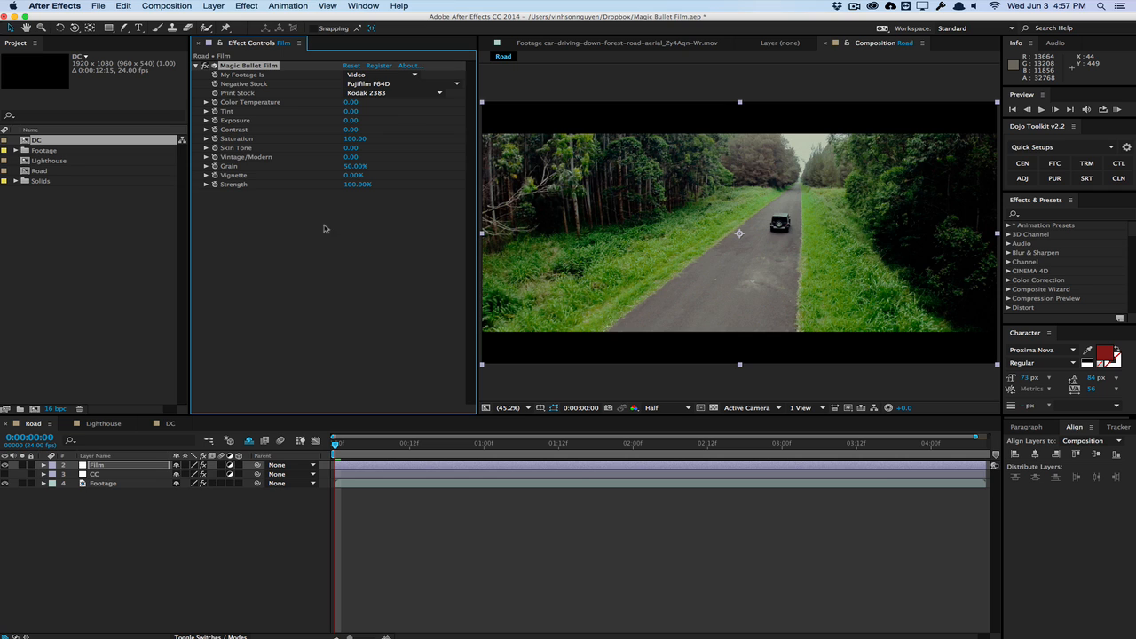
# - Try the Kodak 2395, Fujifilm 3510, Fujifilm 3521XD and Kodak 2383 print stocks on the forest road shot
pyautogui.click(420, 94)
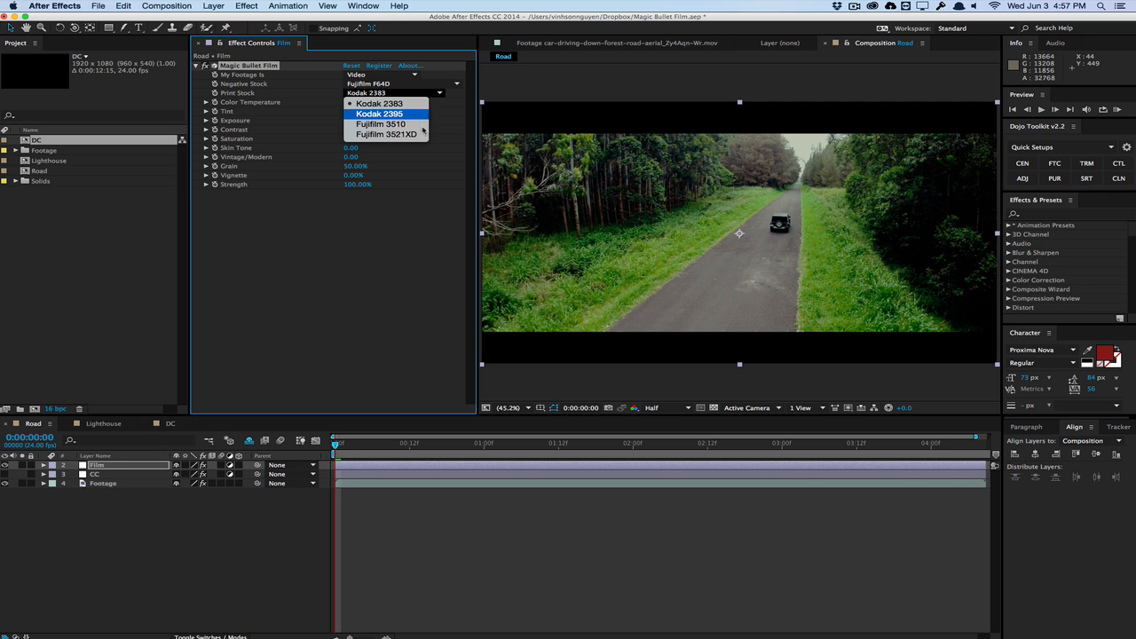
pyautogui.click(427, 114)
pyautogui.click(432, 96)
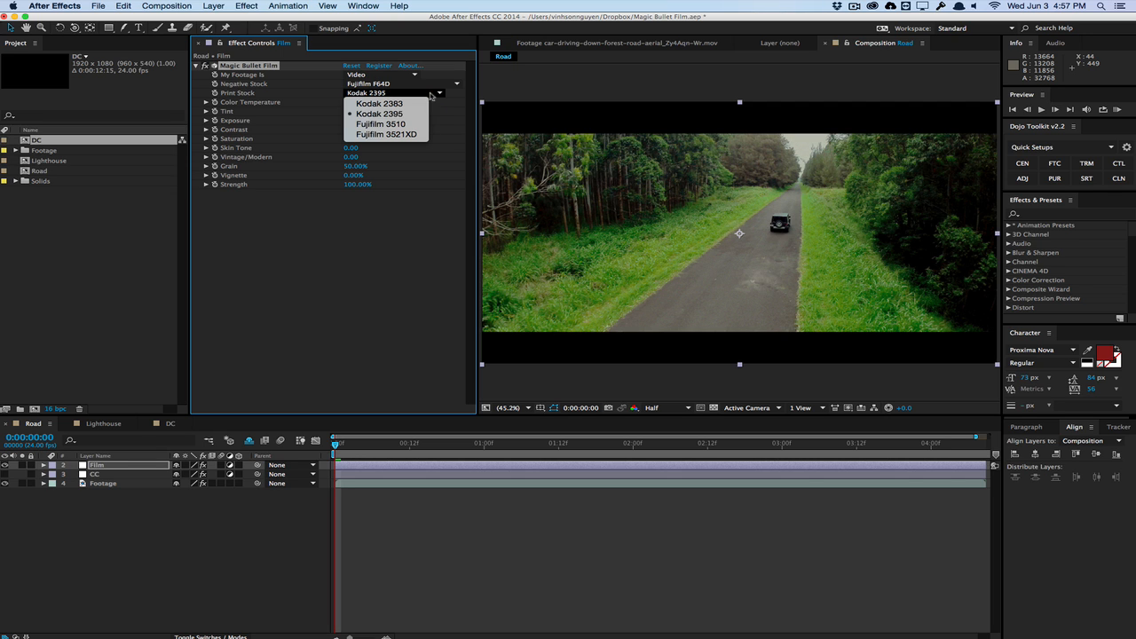
pyautogui.click(422, 123)
pyautogui.click(427, 94)
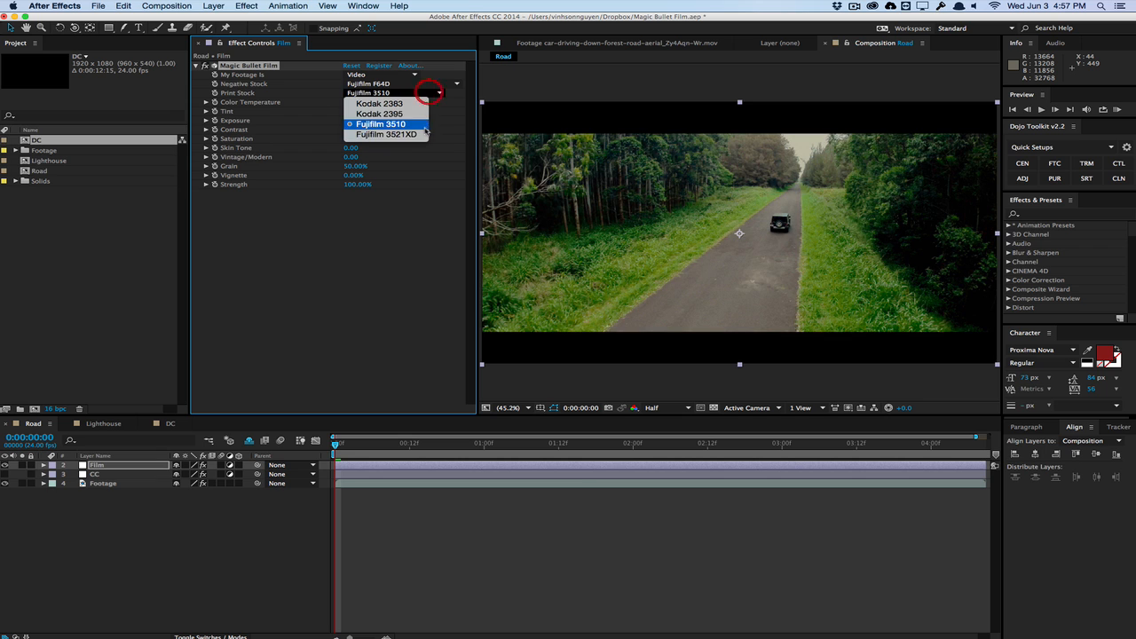
pyautogui.click(424, 134)
pyautogui.click(428, 93)
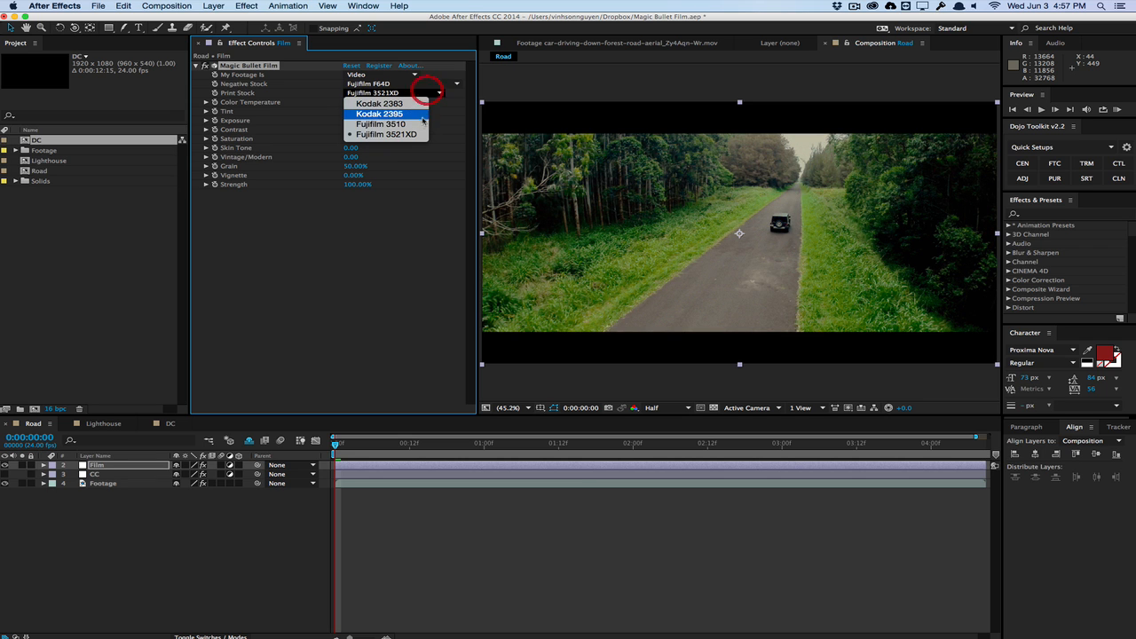
pyautogui.click(422, 123)
pyautogui.click(430, 93)
pyautogui.click(416, 104)
# - Set the Film layer's print stock to Fujifilm 3510, with color temperature -12, tint 11 and exposure 0.15
pyautogui.click(426, 93)
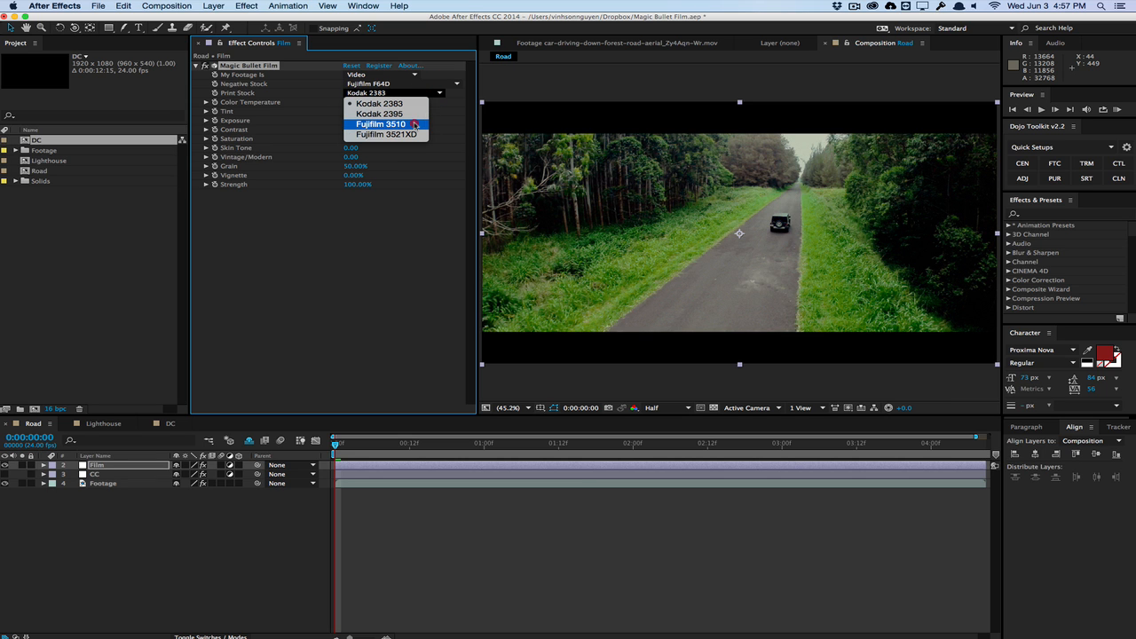
pyautogui.click(415, 125)
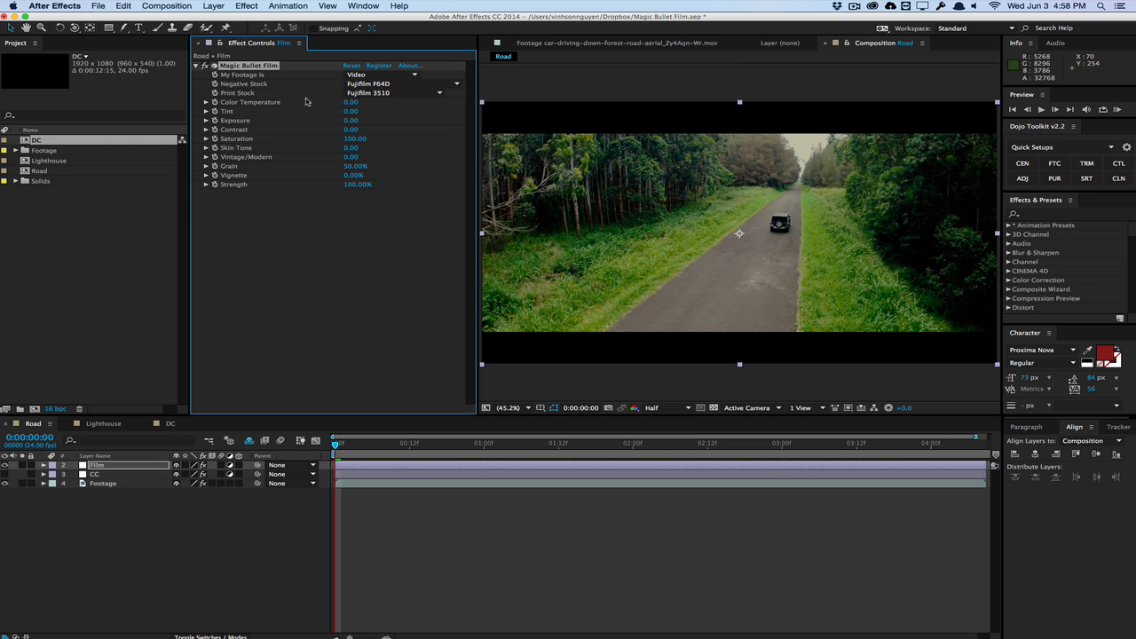
pyautogui.moveTo(352, 102); pyautogui.dragTo(352, 101)
pyautogui.click(358, 111)
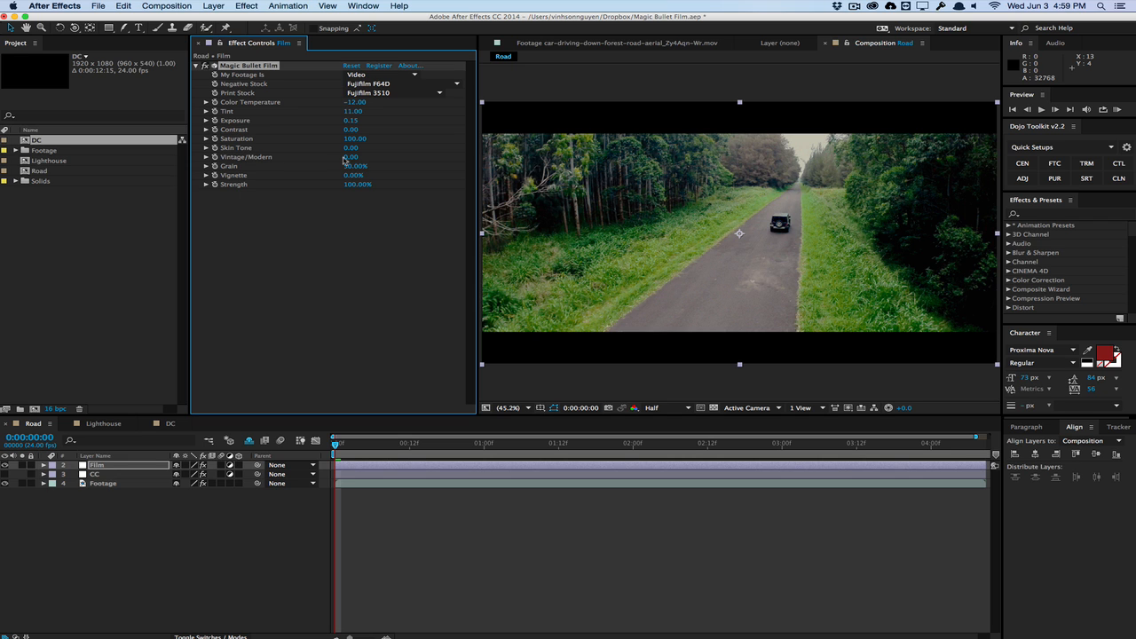
# - Try the Vintage/Modern setting of the Film layer at its extremes of 100 and -100
pyautogui.moveTo(348, 158); pyautogui.dragTo(349, 158)
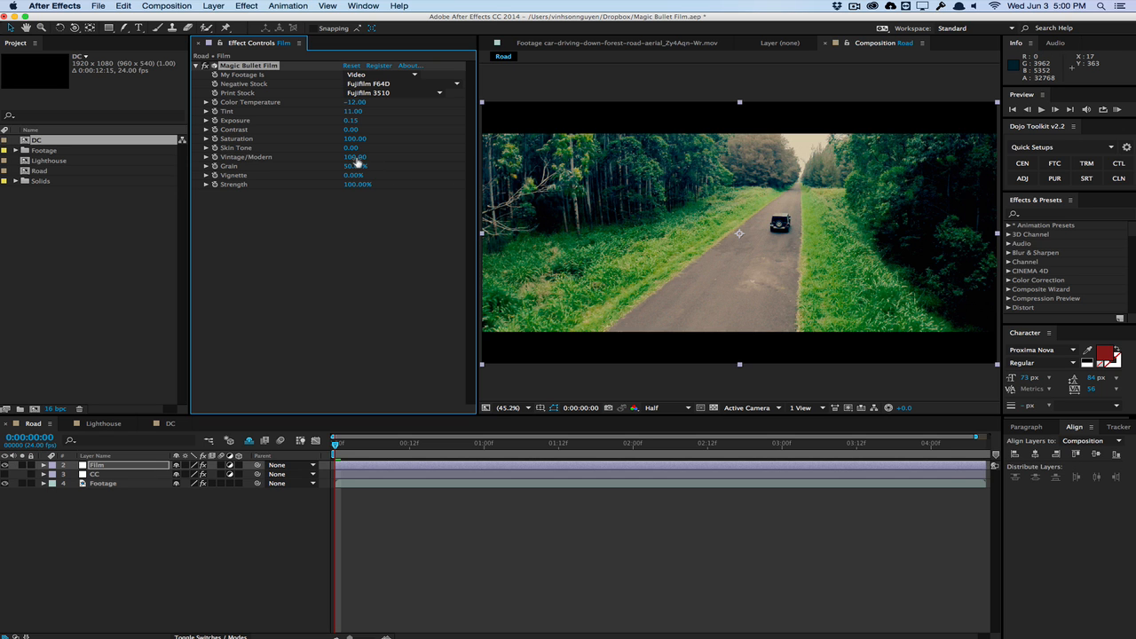
pyautogui.moveTo(302, 161); pyautogui.dragTo(242, 166)
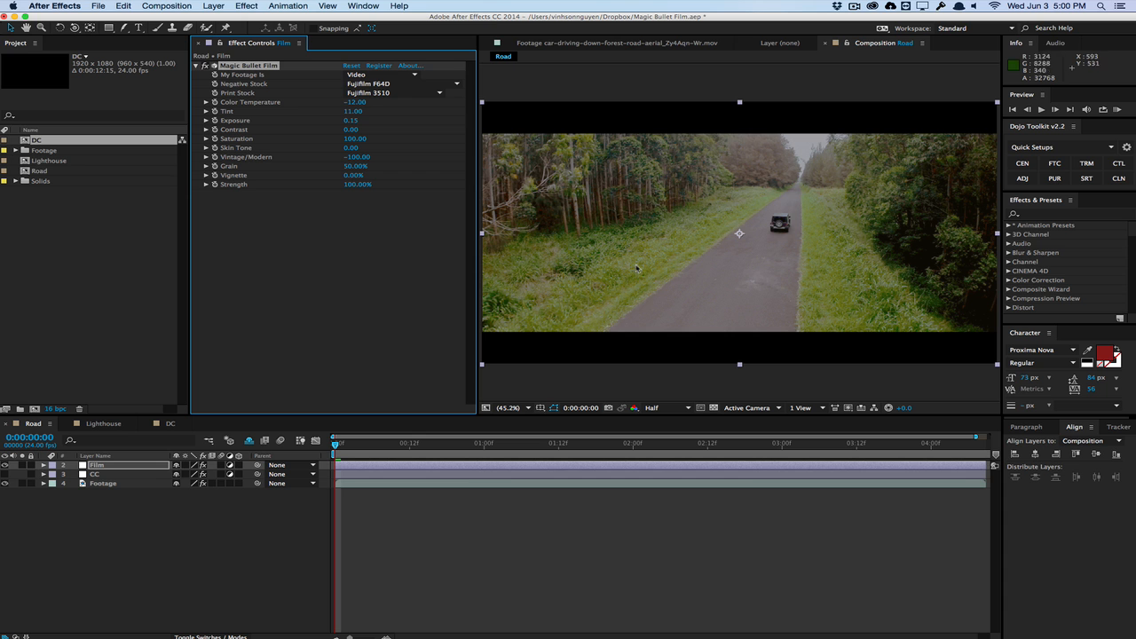
pyautogui.moveTo(335, 442)
pyautogui.mouseDown()
pyautogui.moveTo(702, 437)
pyautogui.moveTo(335, 440)
pyautogui.mouseUp()
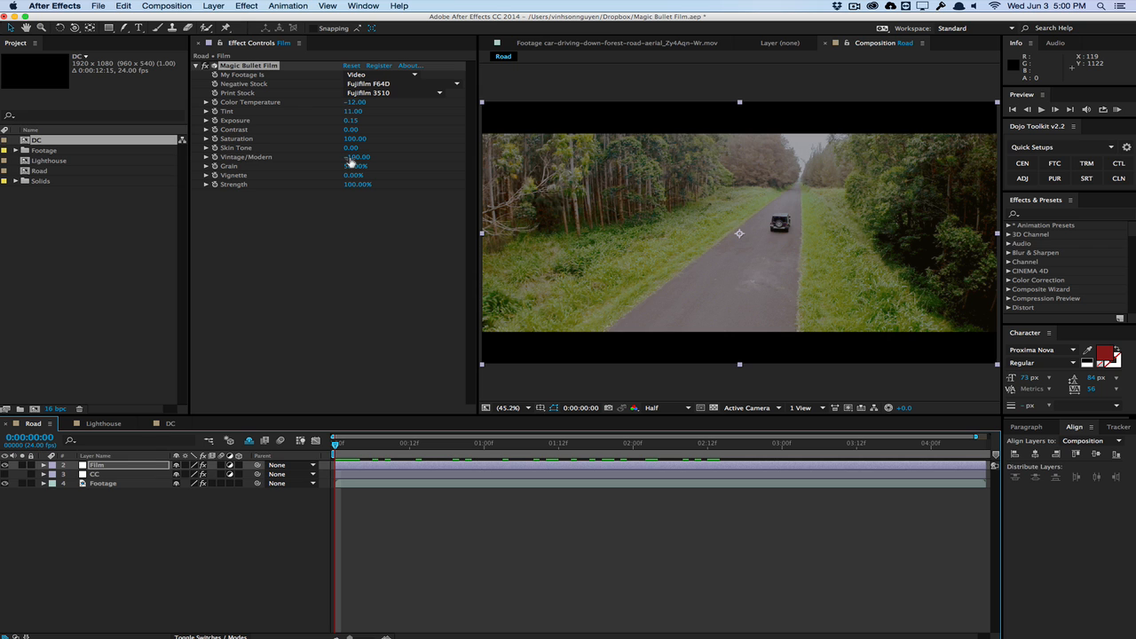
pyautogui.moveTo(352, 161); pyautogui.dragTo(371, 156)
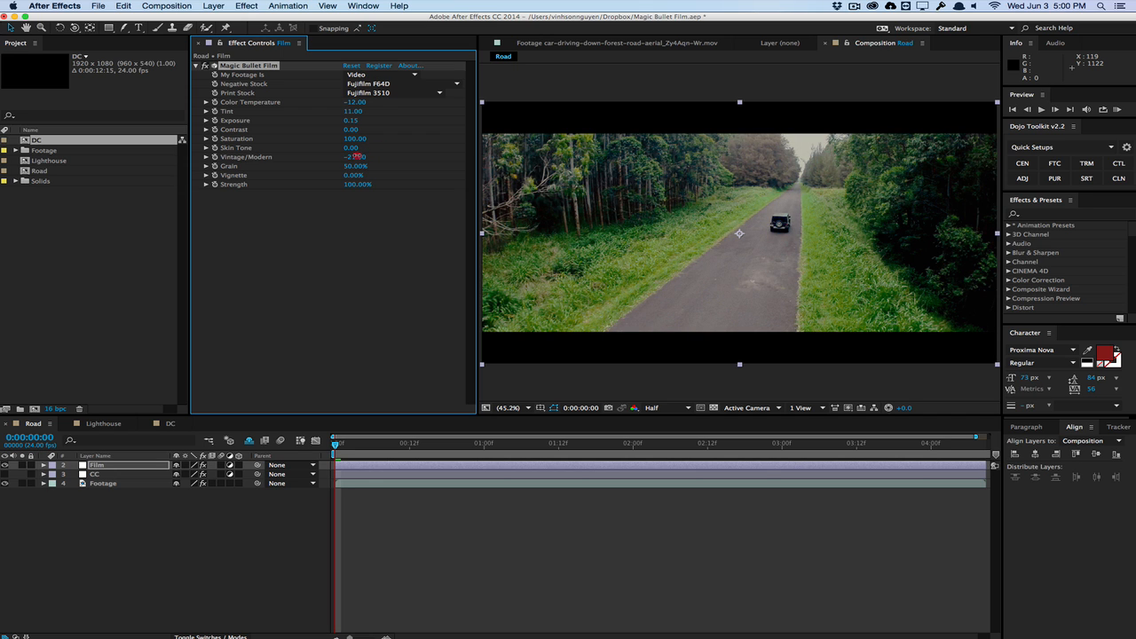
pyautogui.moveTo(366, 152); pyautogui.dragTo(355, 151)
# - Set the Film layer's Vintage/Modern value to -10 and grain to 15%, and preview the road composition
pyautogui.click(355, 157)
pyautogui.write('-10')
pyautogui.press('Return')
pyautogui.click(354, 166)
pyautogui.write('15')
pyautogui.press('Return')
pyautogui.click(334, 219)
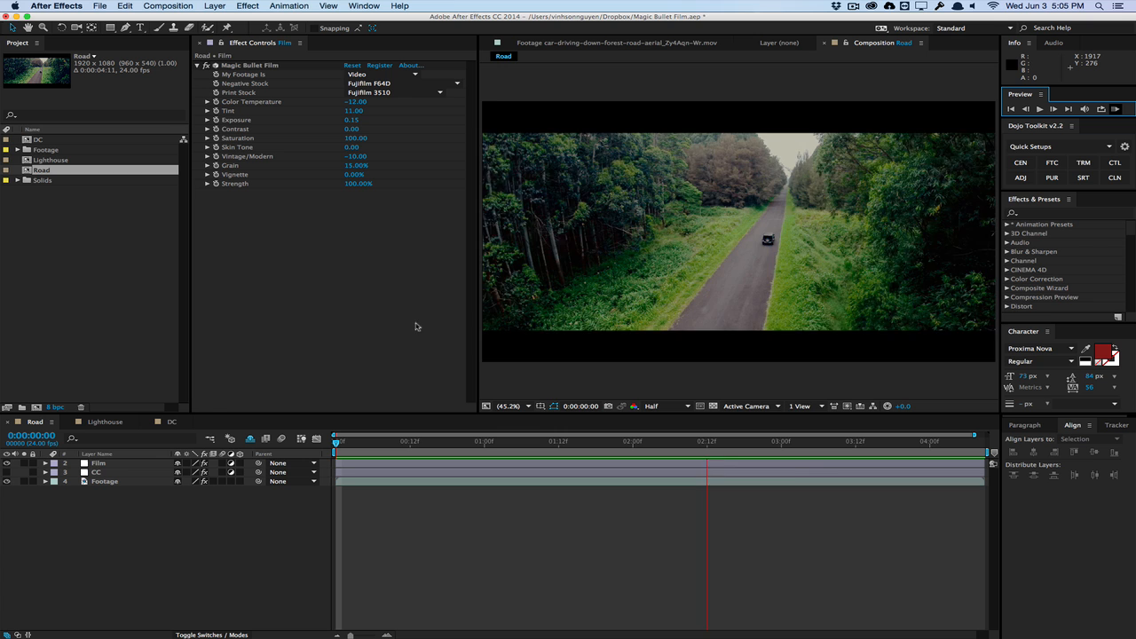
pyautogui.click(68, 530)
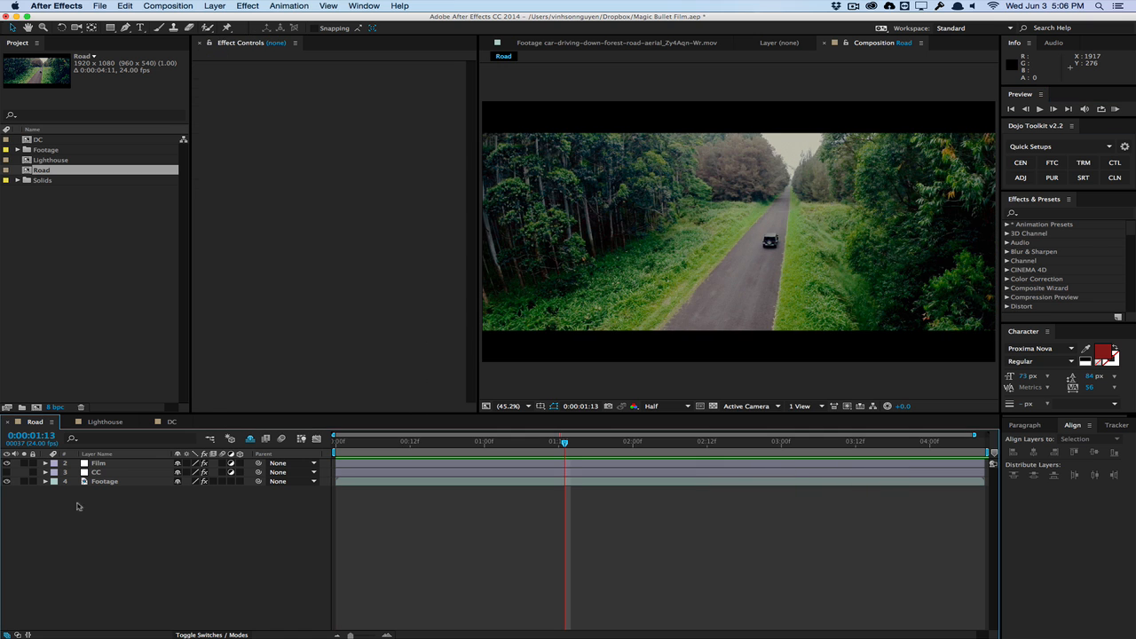
# - Apply Magic Bullet Film to the Grade layer of the Lighthouse composition and set its footage type to Video
pyautogui.click(105, 424)
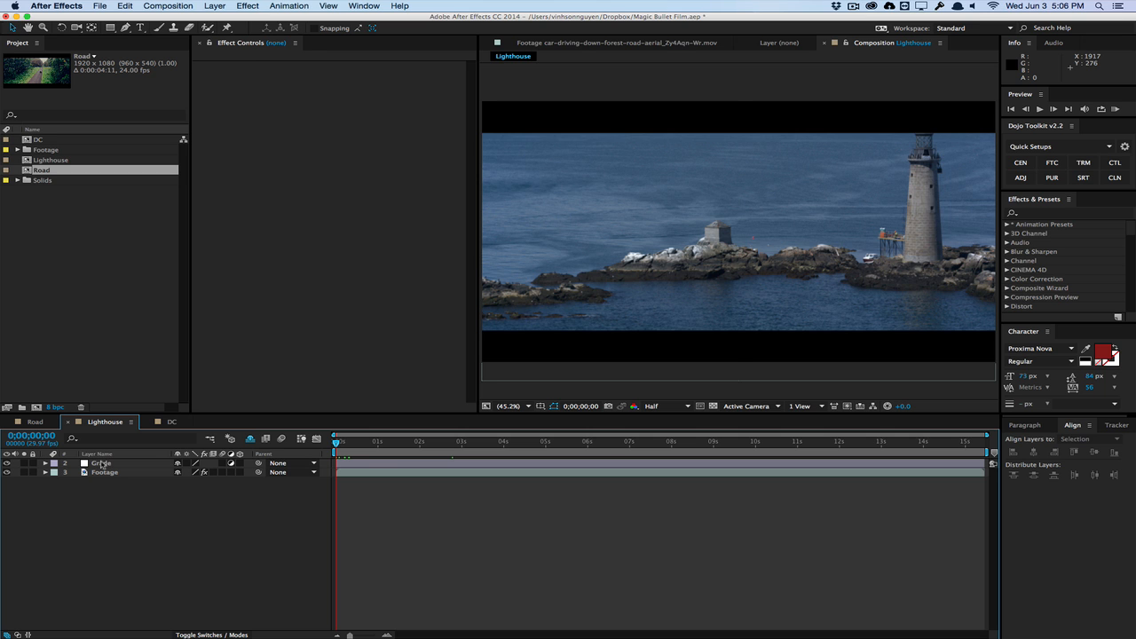
pyautogui.click(102, 465)
pyautogui.click(250, 6)
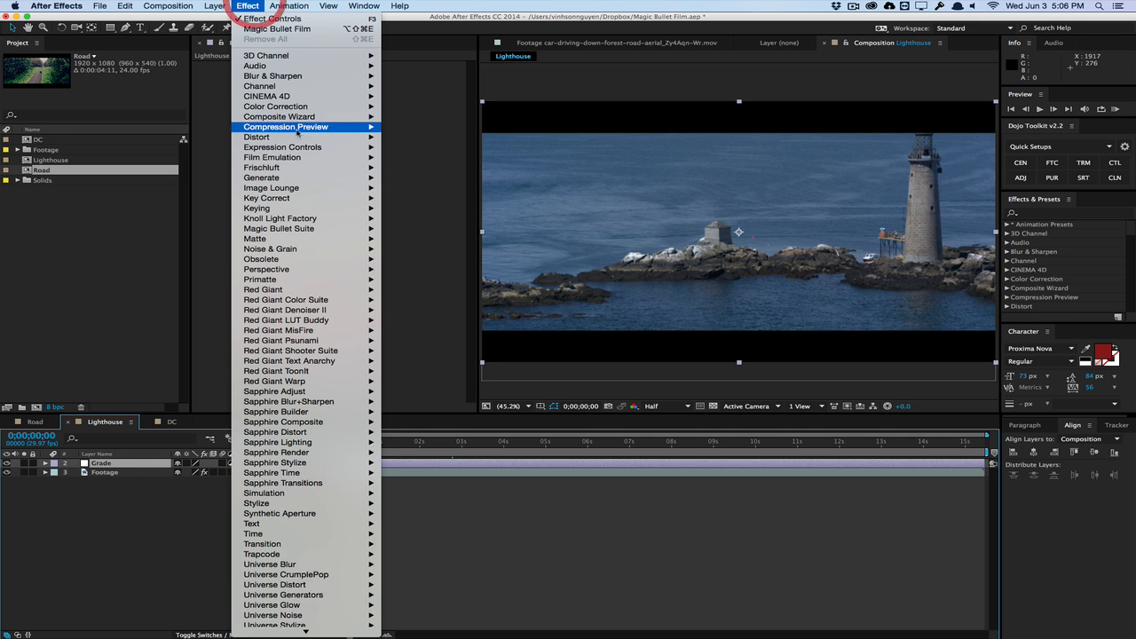
pyautogui.moveTo(302, 228)
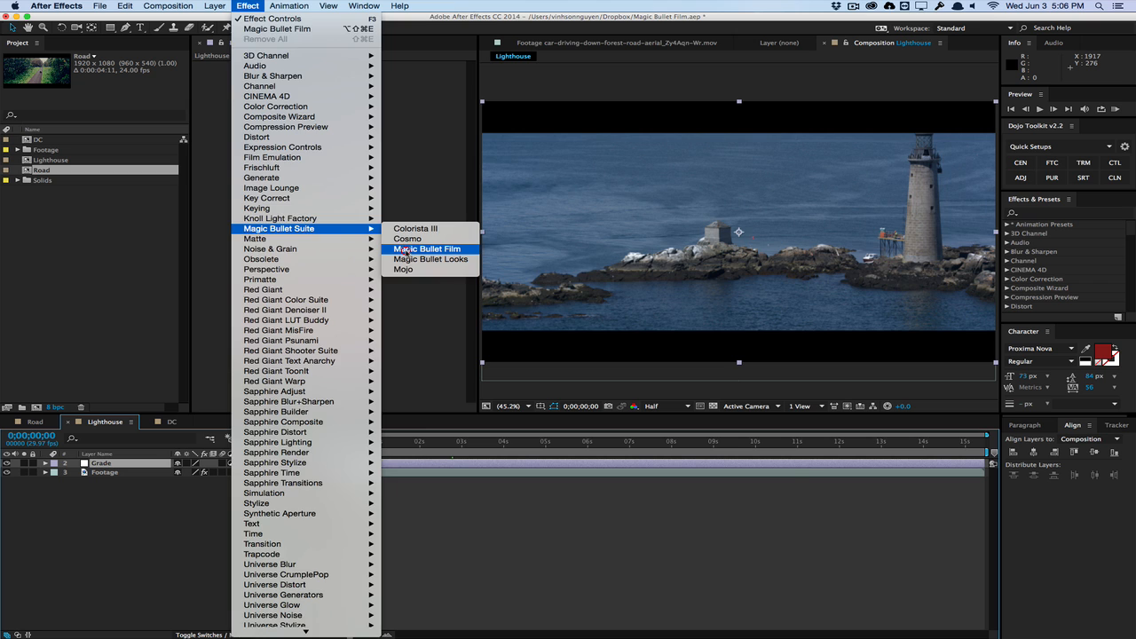
pyautogui.click(426, 250)
pyautogui.click(381, 74)
pyautogui.click(367, 85)
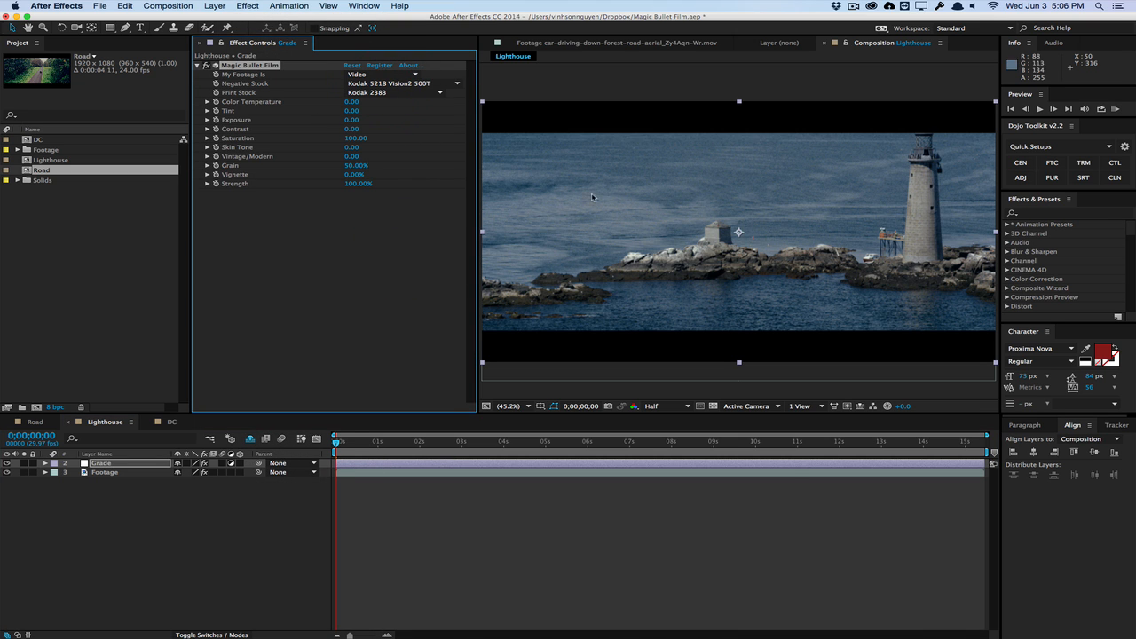
# - Set the film grain on the Lighthouse Grade layer to 15%
pyautogui.click(355, 165)
pyautogui.write('15')
pyautogui.press('Return')
# - Try the Kodak 5205 Vision2 250D, Fujifilm 8546 Eterna Vivid 250D and Fujifilm F64D negative stocks on the lighthouse shot
pyautogui.click(387, 86)
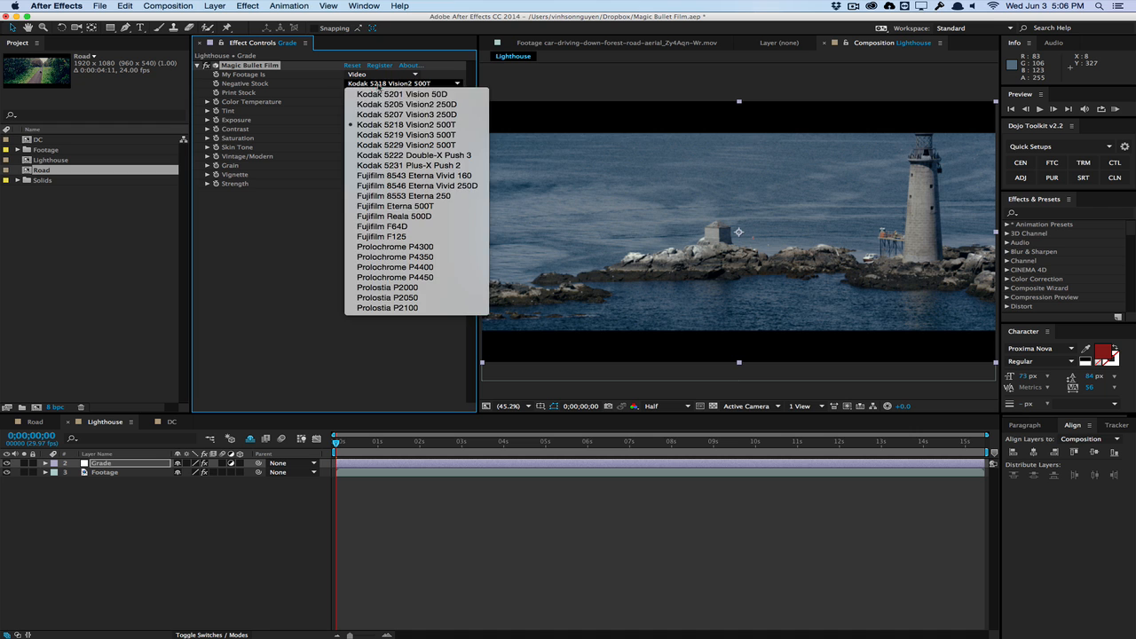
pyautogui.click(387, 104)
pyautogui.click(390, 84)
pyautogui.click(396, 85)
pyautogui.click(396, 85)
pyautogui.click(399, 185)
pyautogui.click(423, 82)
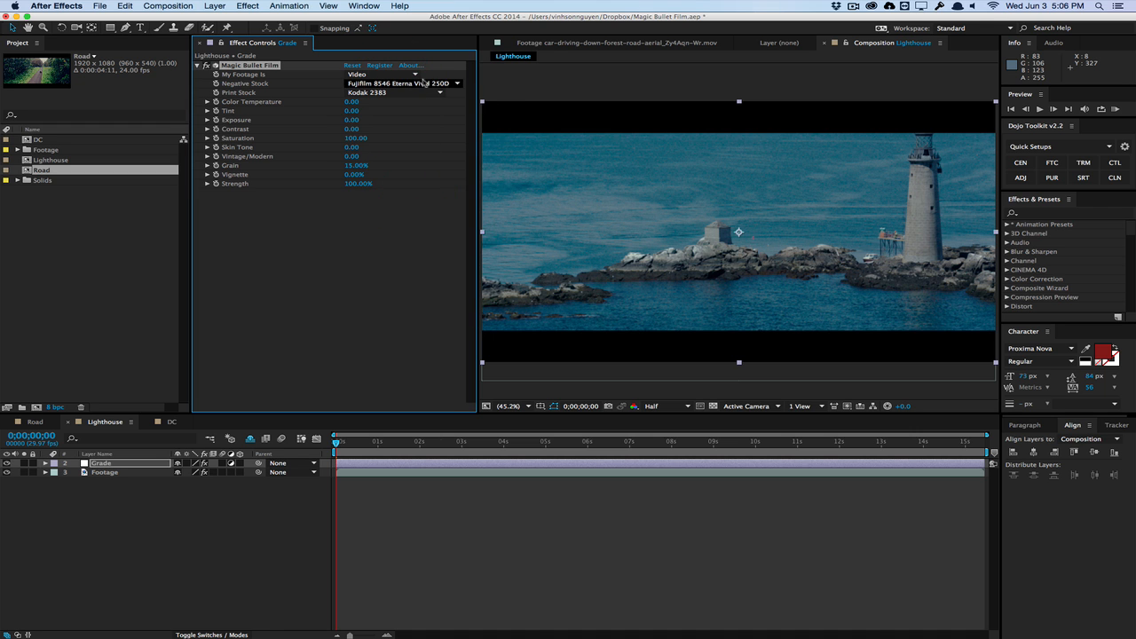
pyautogui.click(424, 228)
# - Set the lighthouse shot's negative stock to Kodak 5207 Vision3 250D
pyautogui.click(431, 84)
pyautogui.click(430, 113)
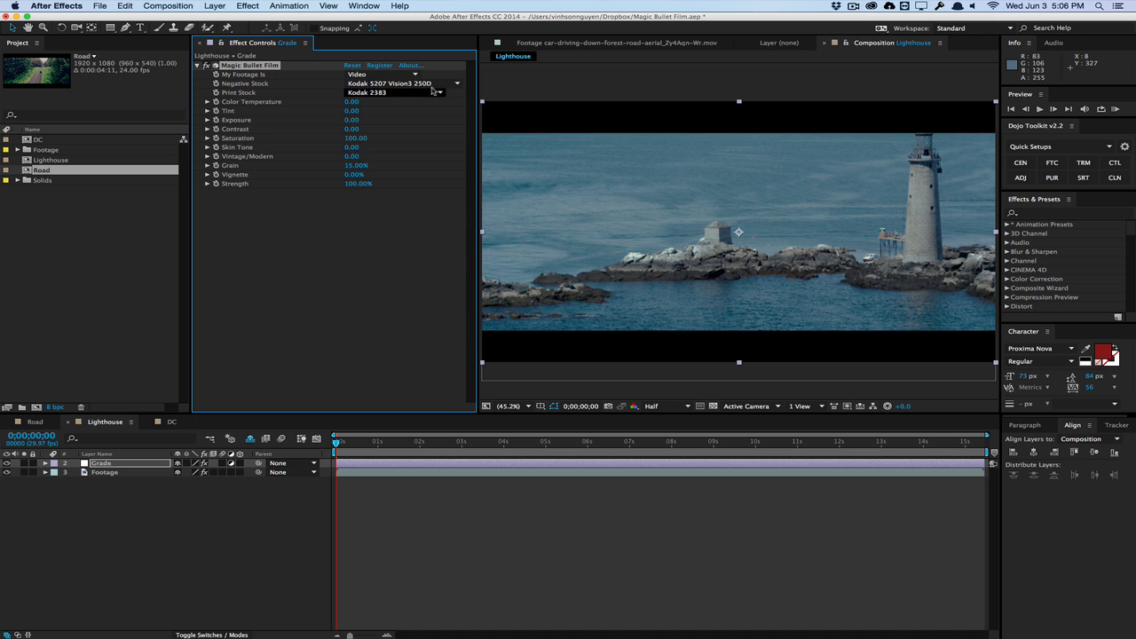
# - Try the Kodak 2395, Fujifilm 3510 and Fujifilm 3521XD print stocks on the lighthouse shot and return to Kodak 2383
pyautogui.click(417, 92)
pyautogui.click(411, 114)
pyautogui.click(418, 92)
pyautogui.click(419, 123)
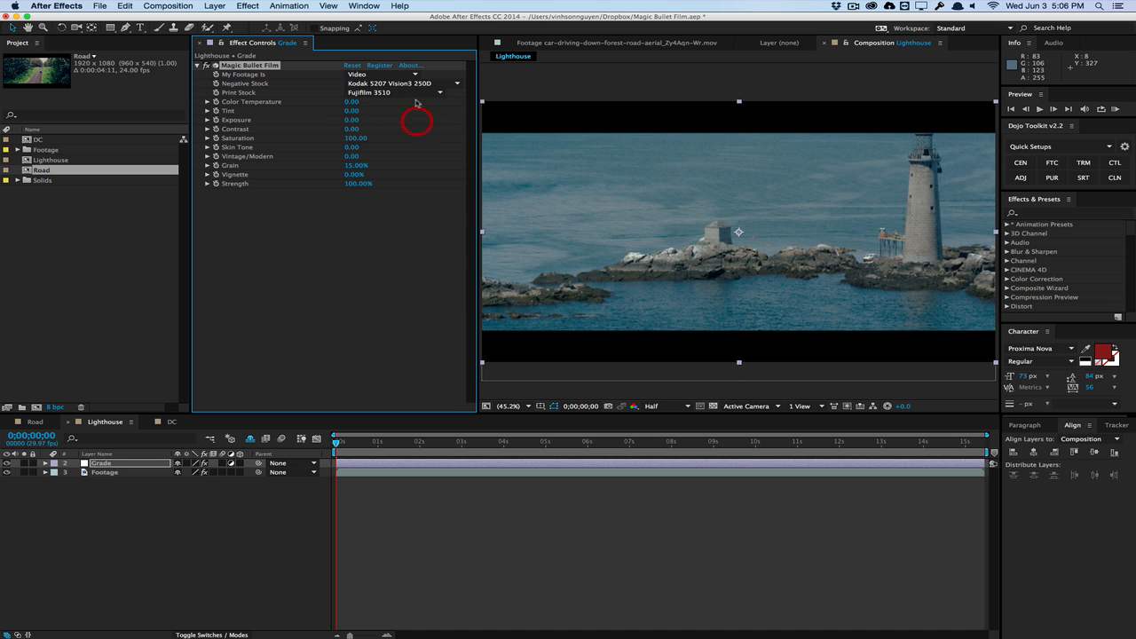
pyautogui.click(426, 93)
pyautogui.click(416, 133)
pyautogui.click(416, 93)
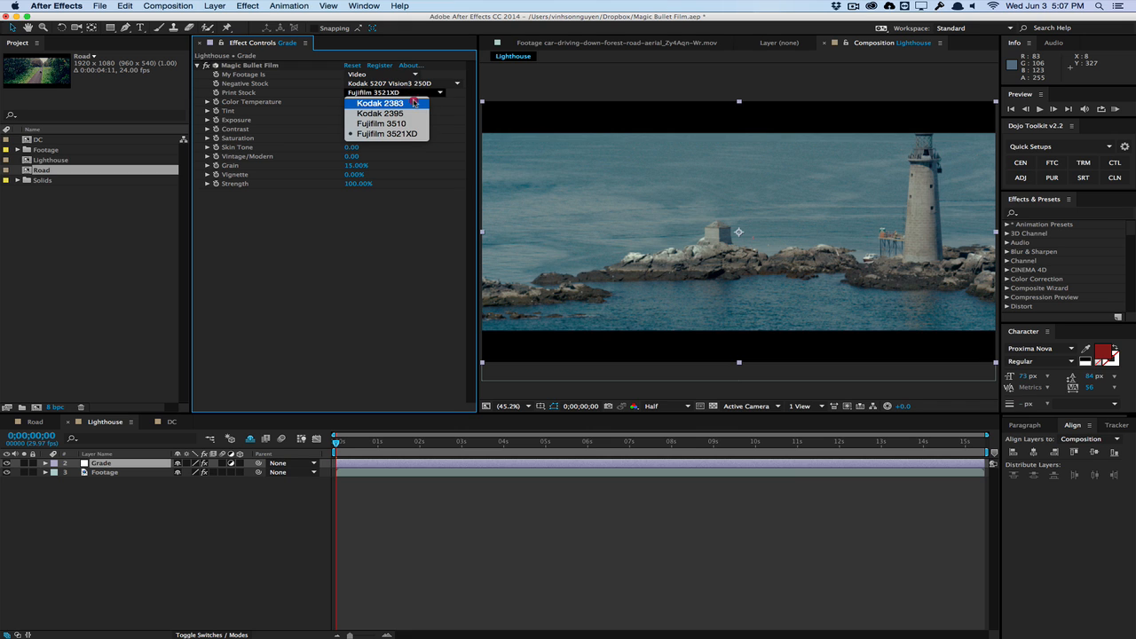
pyautogui.click(413, 103)
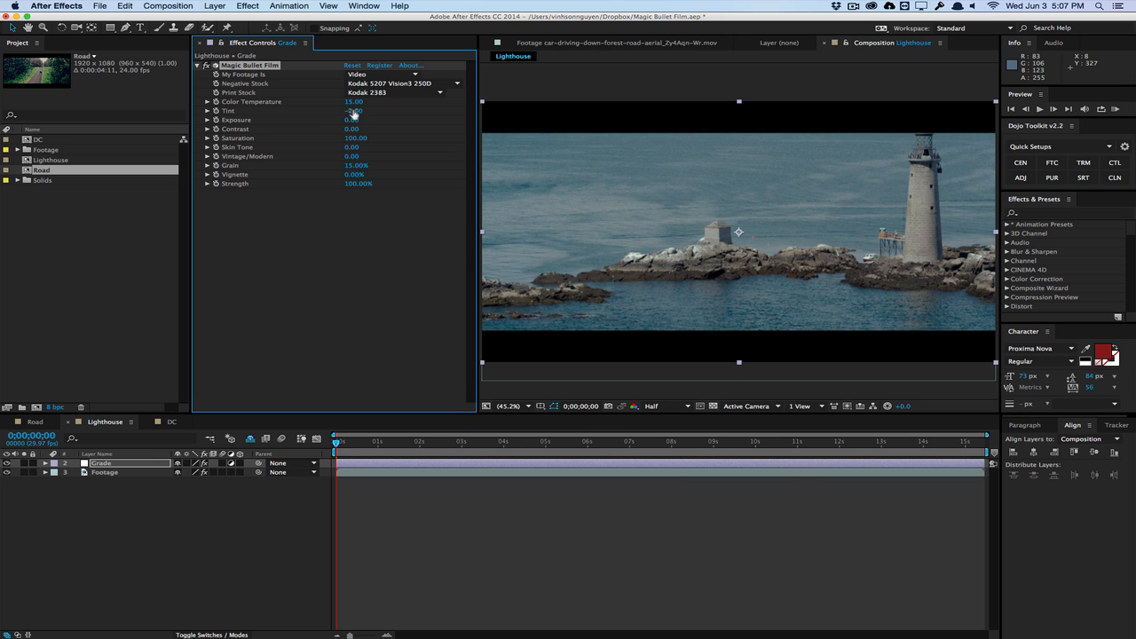
# - Set the Lighthouse Grade layer's exposure to 0.15, contrast to 15, saturation to 103, Vintage/Modern to 22 and vignette to 6%
pyautogui.click(354, 120)
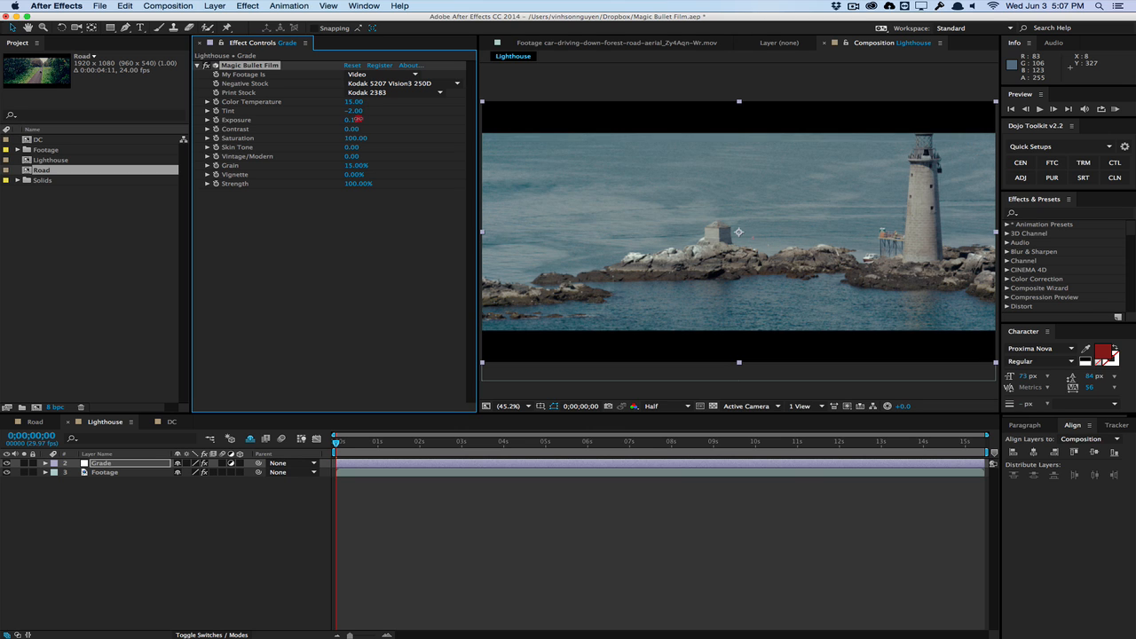
pyautogui.moveTo(358, 122); pyautogui.dragTo(354, 133)
pyautogui.moveTo(353, 157); pyautogui.dragTo(386, 154)
pyautogui.moveTo(359, 174)
pyautogui.mouseDown()
pyautogui.moveTo(376, 171)
pyautogui.moveTo(362, 173)
pyautogui.mouseUp()
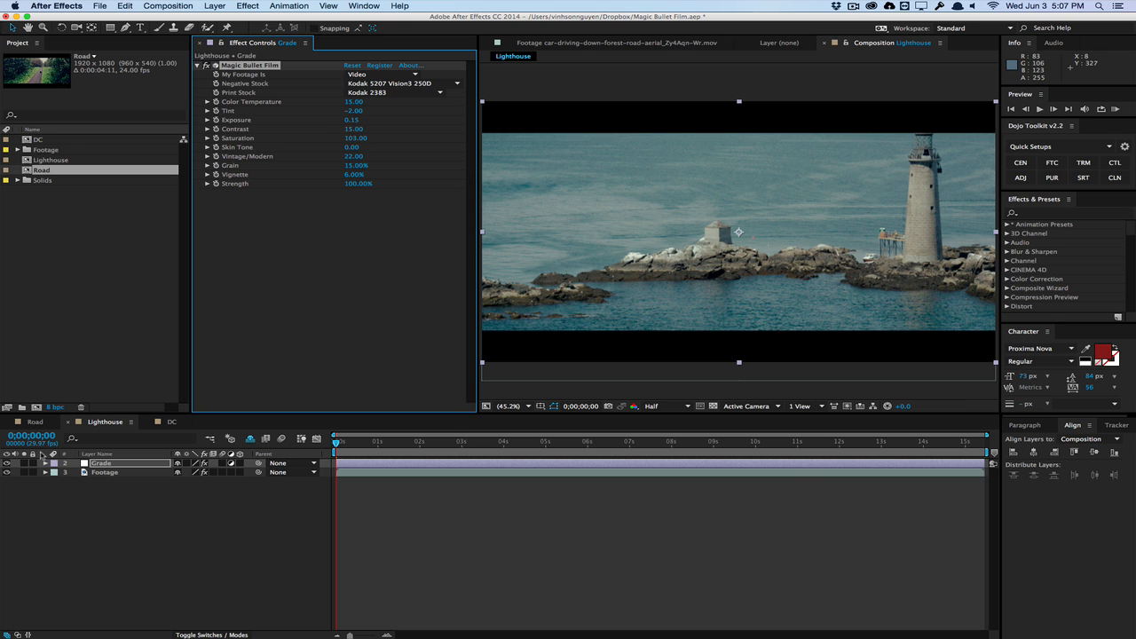
# - Compare the lighthouse shot with the Grade layer hidden and shown, and preview the graded composition
pyautogui.click(8, 464)
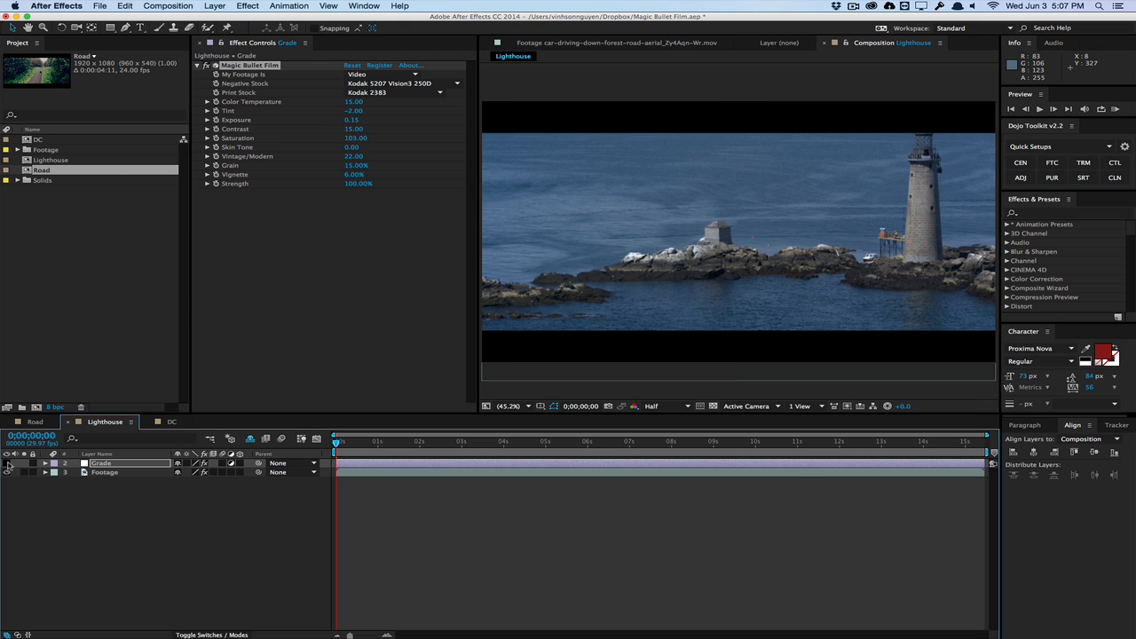
pyautogui.click(8, 464)
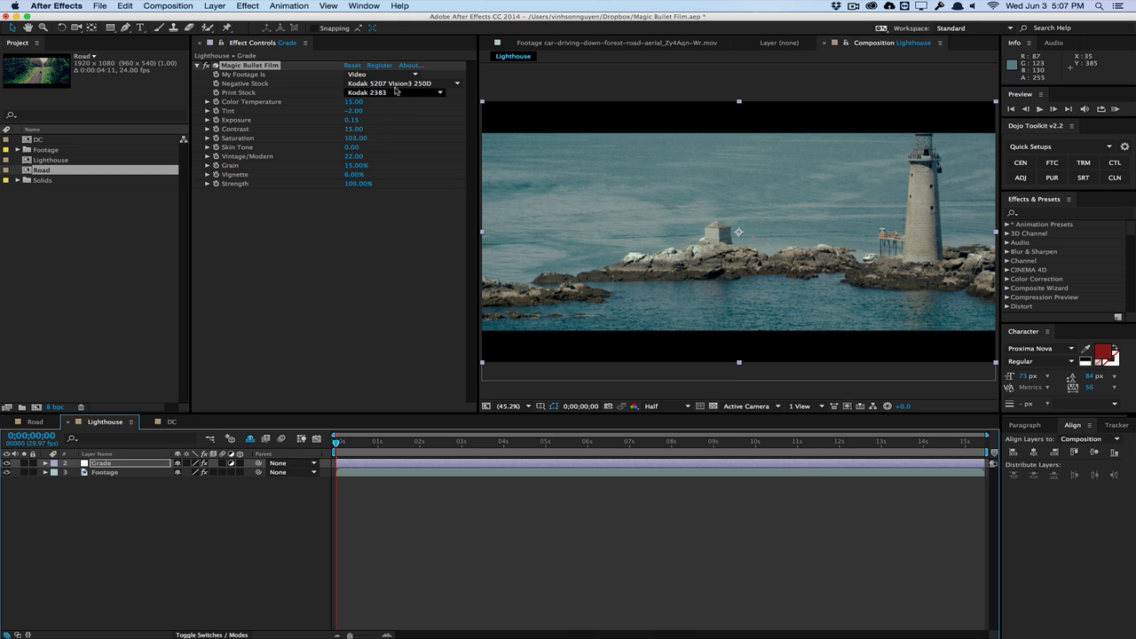
pyautogui.moveTo(338, 444); pyautogui.dragTo(552, 439)
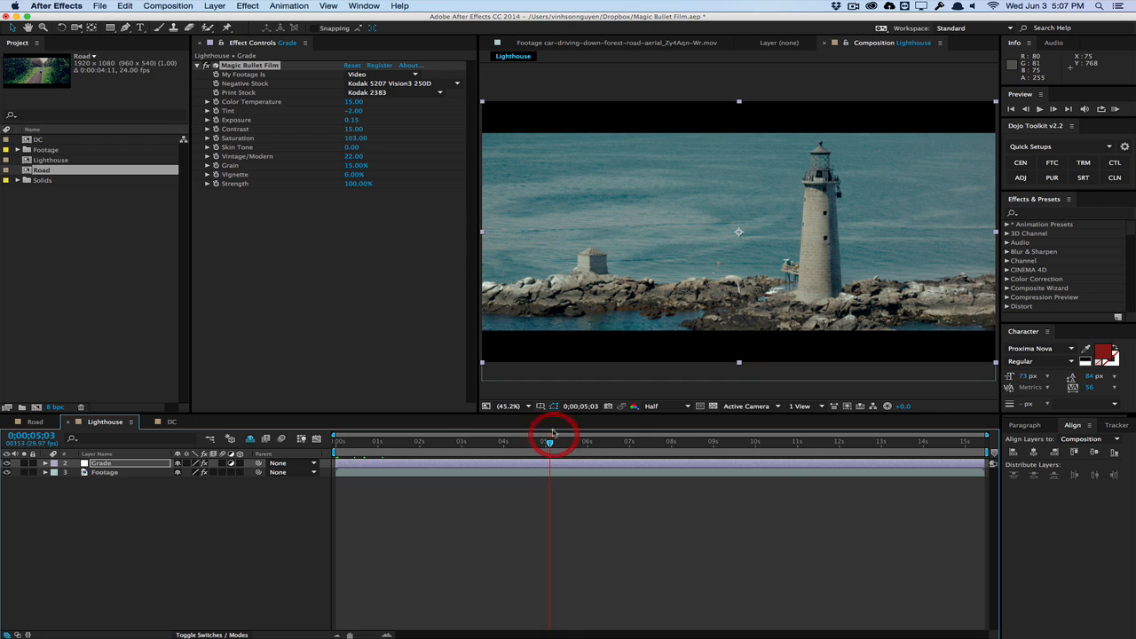
pyautogui.click(1117, 108)
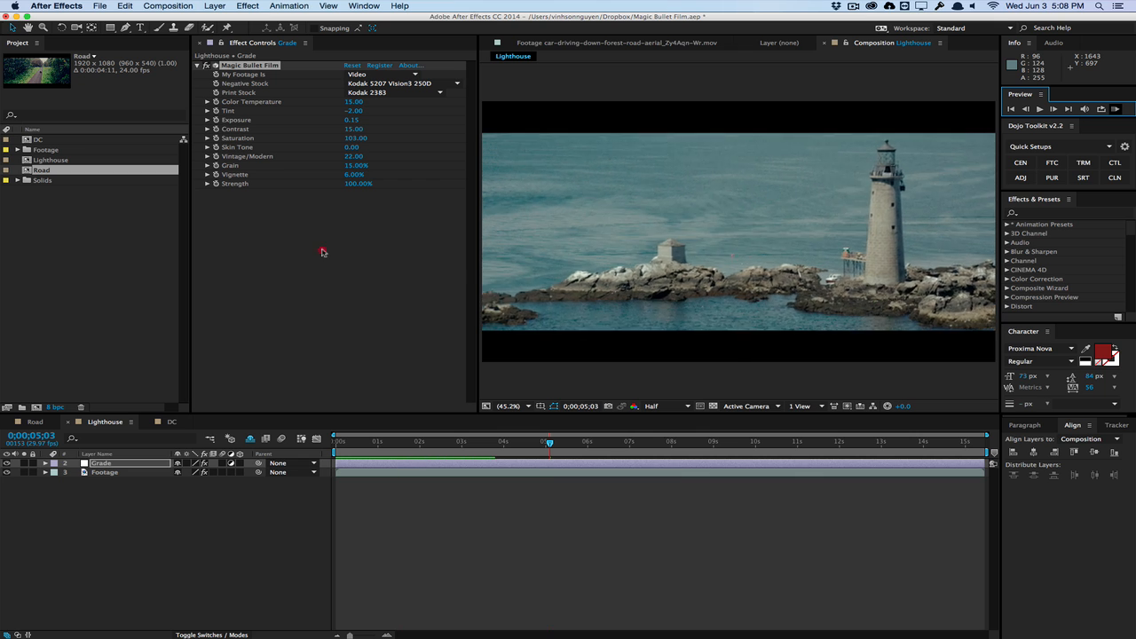
pyautogui.press('space')
# - Apply Magic Bullet Film to the Grade layer of the DC composition and set its footage type to Video
pyautogui.click(169, 421)
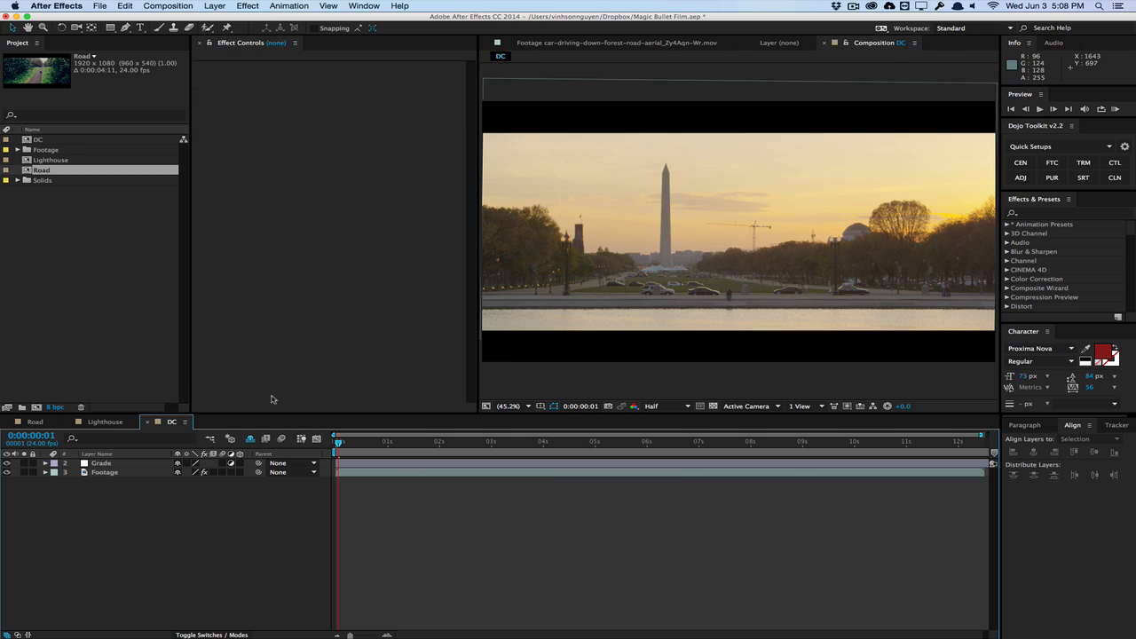
pyautogui.click(108, 464)
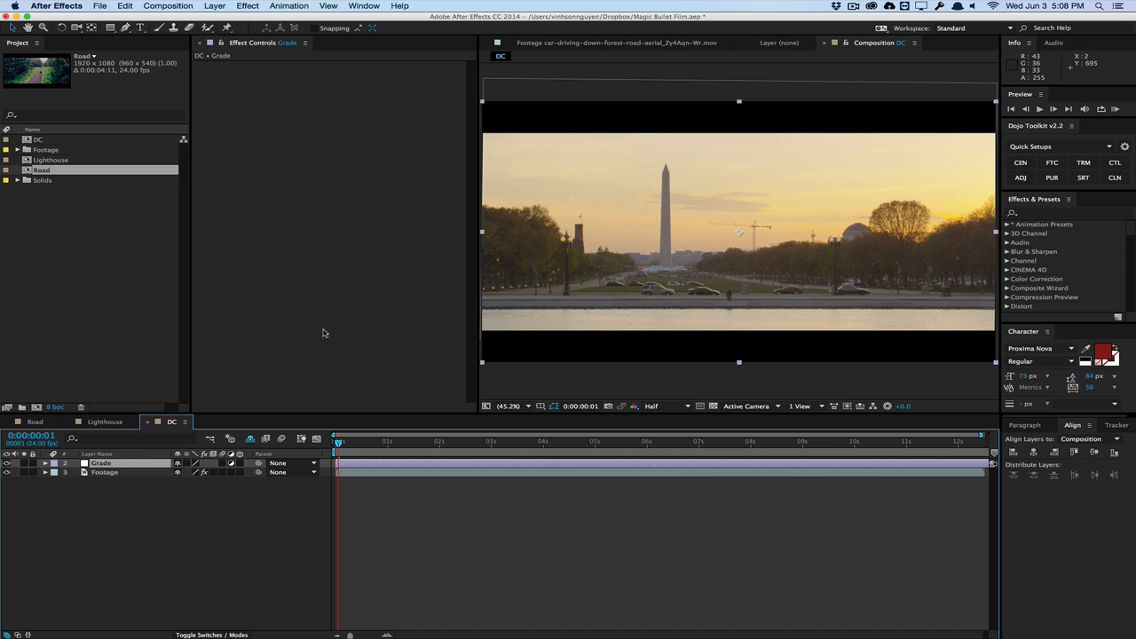
pyautogui.click(241, 6)
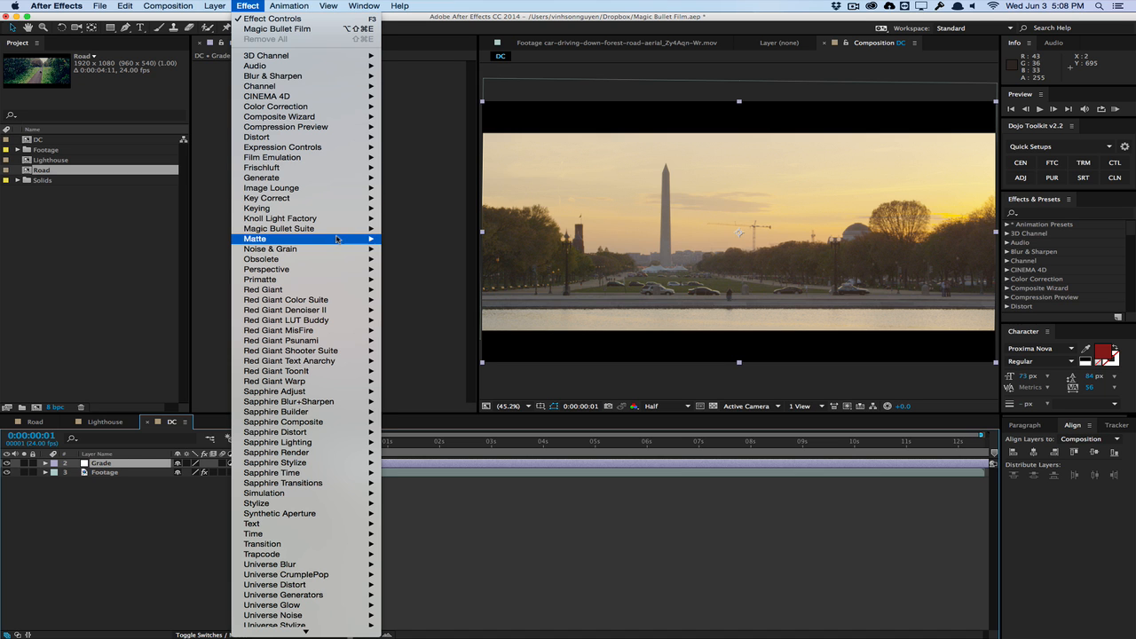
pyautogui.moveTo(338, 229)
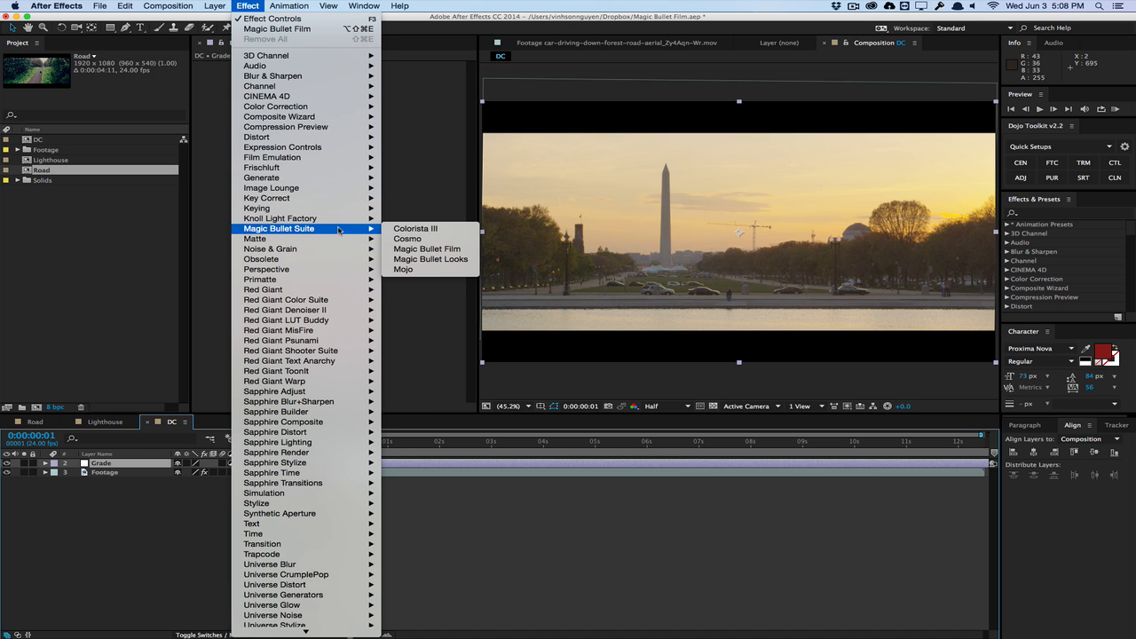
pyautogui.click(426, 249)
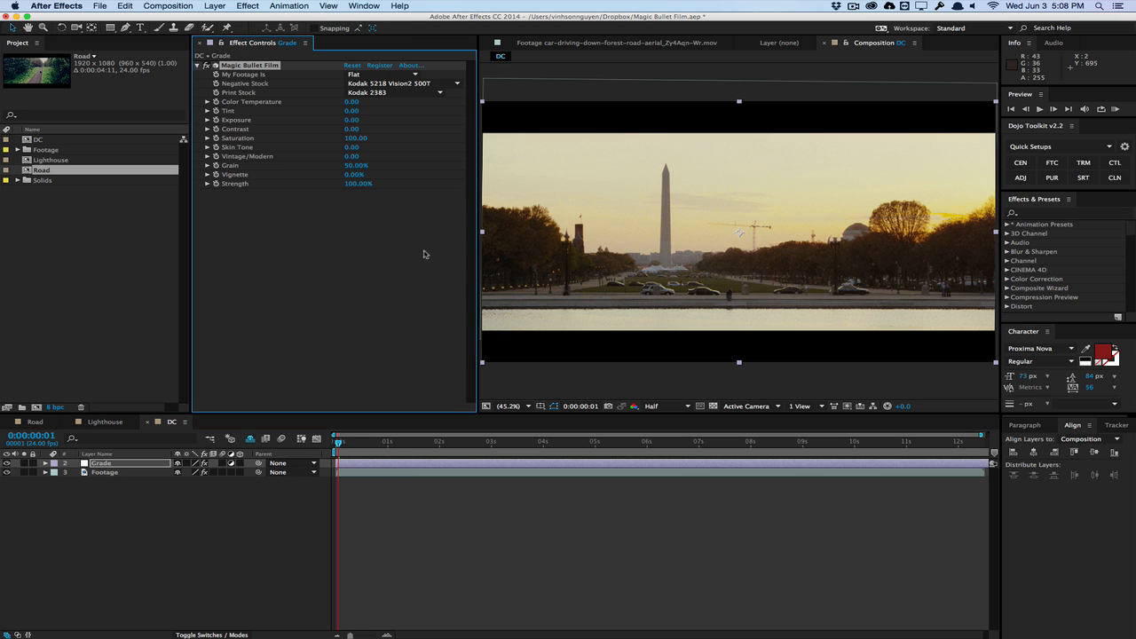
pyautogui.click(411, 76)
pyautogui.click(368, 84)
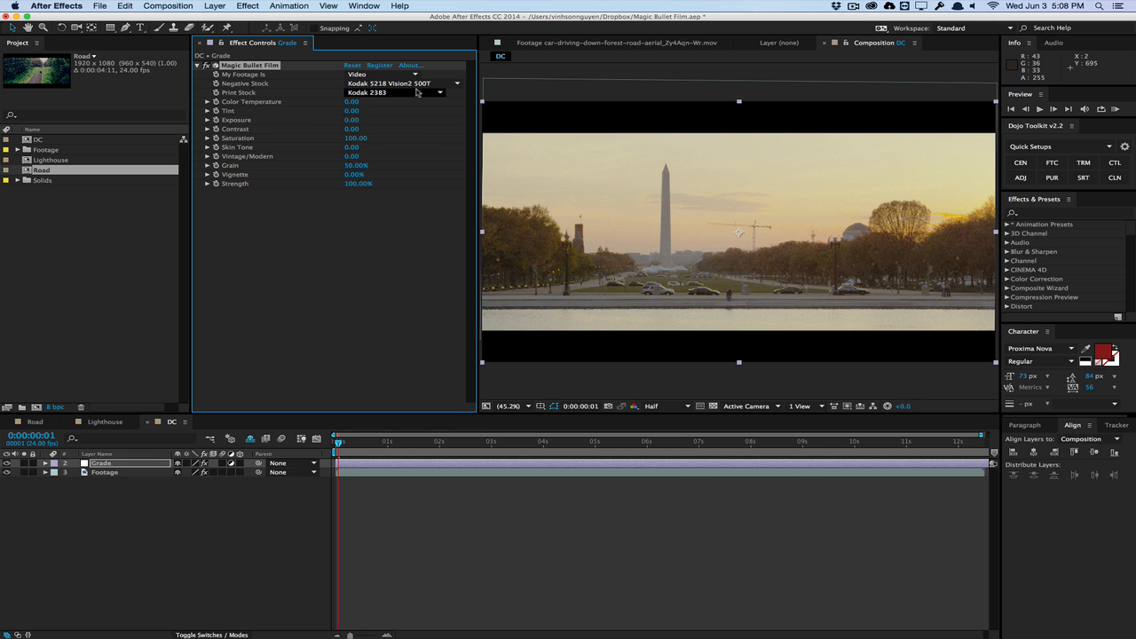
# - Try the Kodak 5205 Vision2 250D, Kodak 5229 Vision2 500T, Fujifilm 8553 Eterna 250 and Kodak 5231 Plus-X Push 2 negative stocks on the DC shot
pyautogui.click(414, 84)
pyautogui.click(415, 87)
pyautogui.click(413, 86)
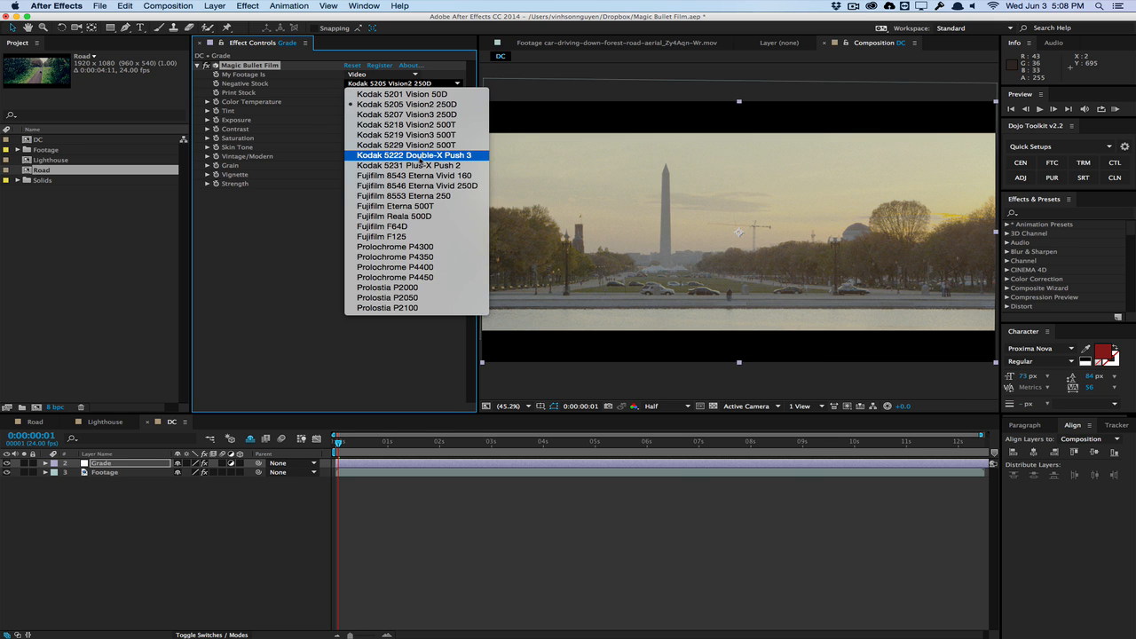
pyautogui.click(413, 144)
pyautogui.click(426, 83)
pyautogui.click(417, 196)
pyautogui.click(427, 83)
pyautogui.click(425, 165)
# - Set the DC Grade layer's negative stock to Prolochrome P4300
pyautogui.click(426, 83)
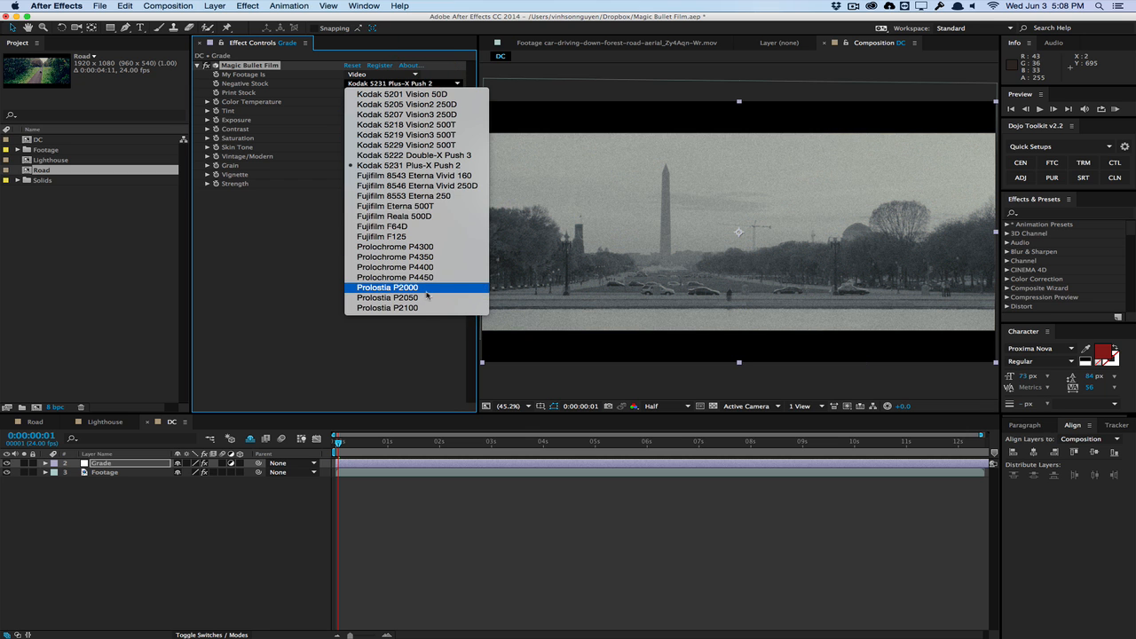
pyautogui.click(429, 246)
pyautogui.click(435, 83)
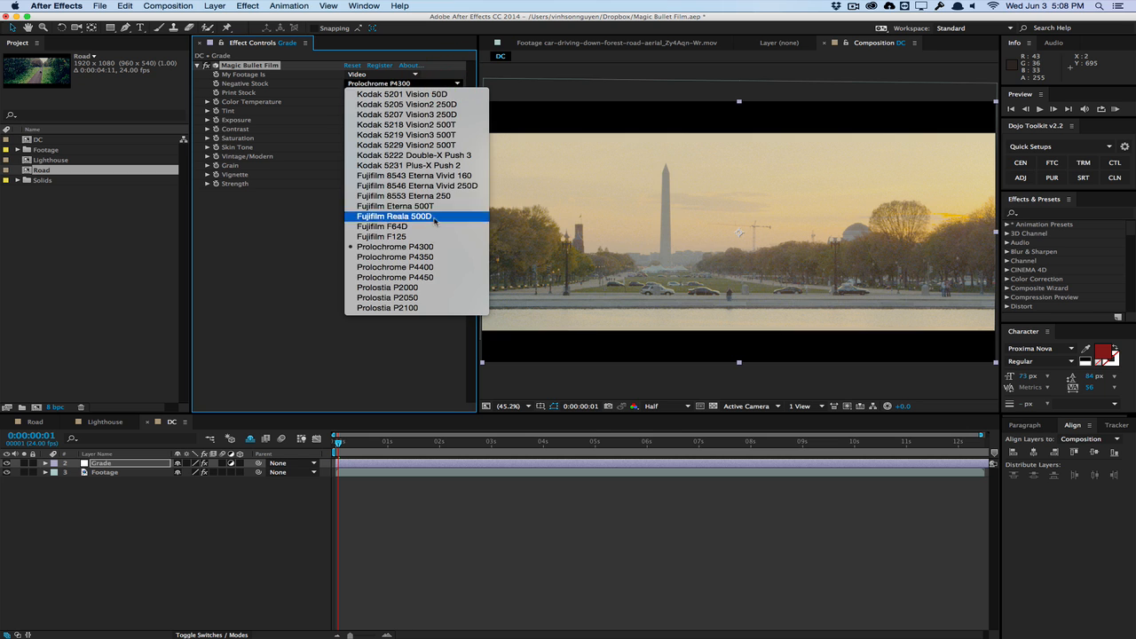
pyautogui.click(429, 245)
# - Try the Kodak 2395, Fujifilm 3510 and Fujifilm 3521XD print stocks on the DC shot and return to Kodak 2383
pyautogui.click(390, 93)
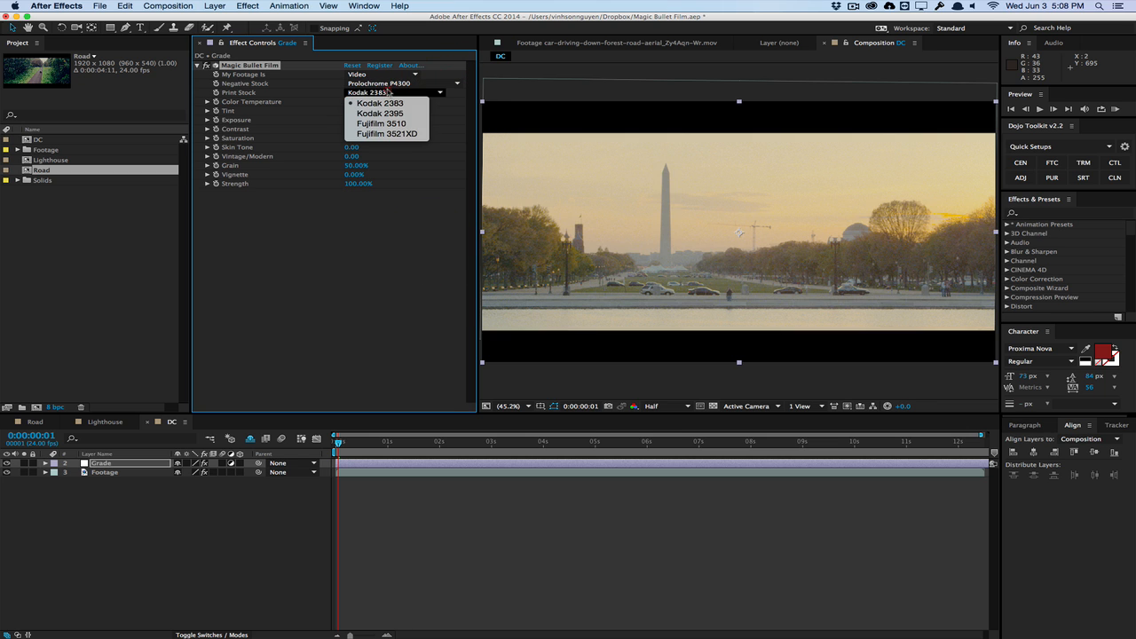
pyautogui.click(388, 113)
pyautogui.click(394, 93)
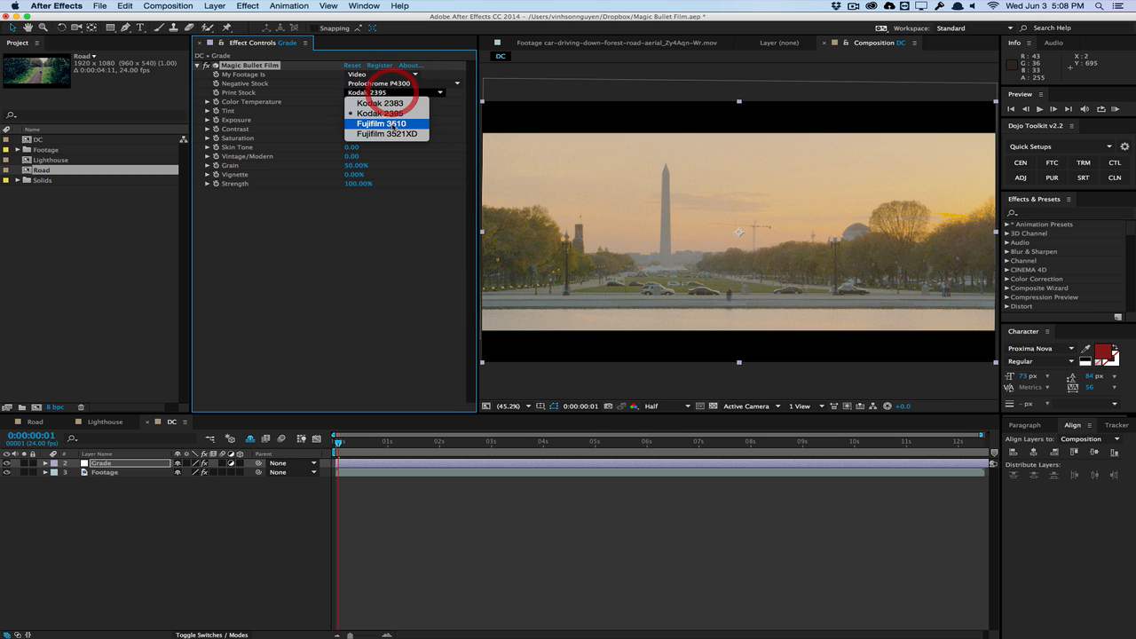
pyautogui.click(394, 123)
pyautogui.click(393, 93)
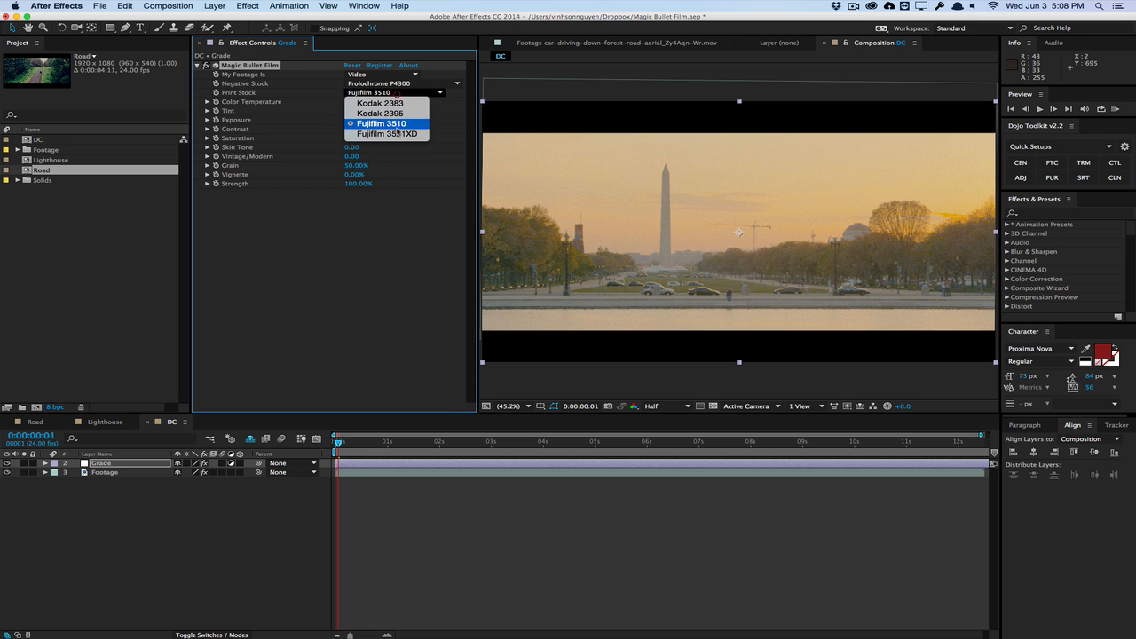
pyautogui.click(398, 134)
pyautogui.click(393, 92)
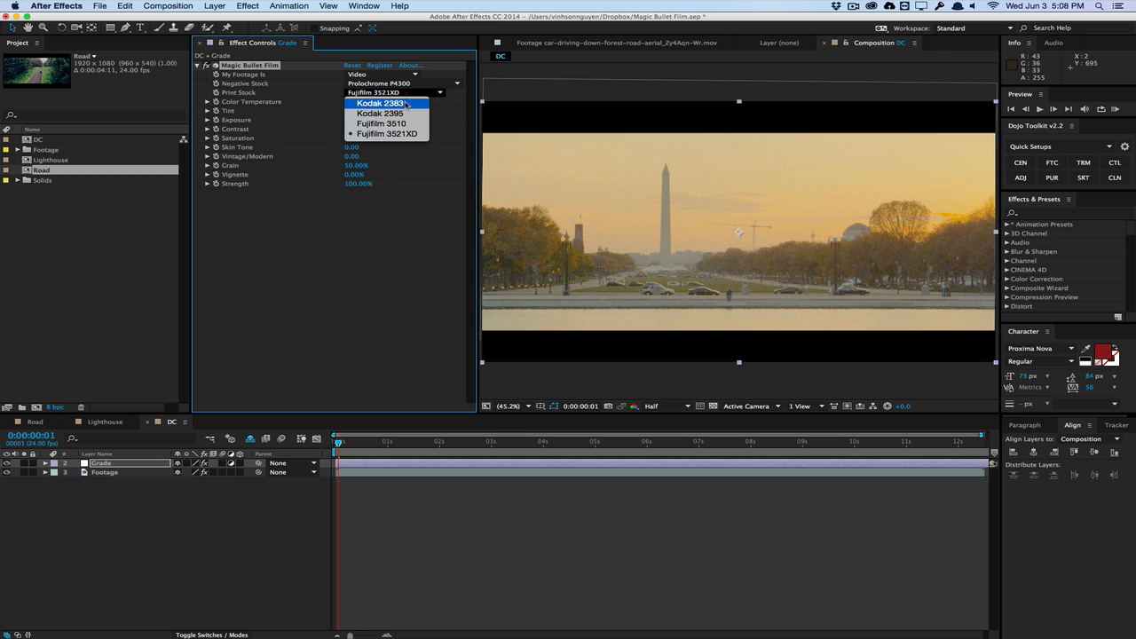
pyautogui.click(395, 102)
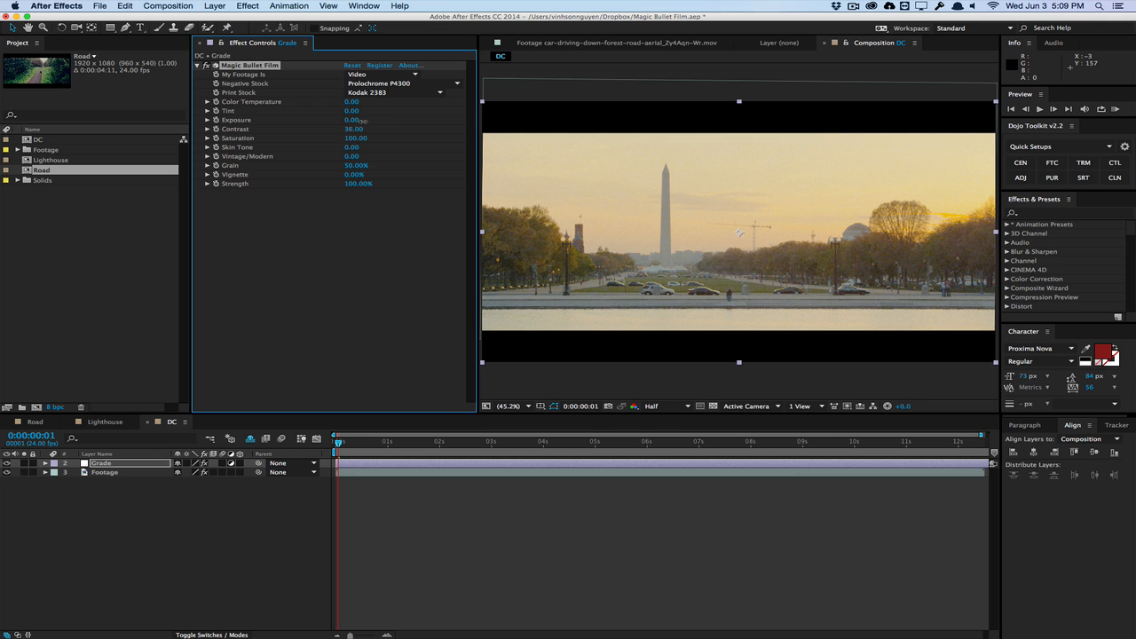
# - Set the DC Grade layer's contrast to 30 and its exposure to 0
pyautogui.click(356, 130)
pyautogui.moveTo(356, 120); pyautogui.dragTo(354, 119)
pyautogui.click(354, 119)
pyautogui.write('0')
pyautogui.press('Return')
# - Set color temperature to 7, tint to 6, vignette to 11% and Vintage/Modern to 23, and compare the shot with the Grade layer hidden and shown
pyautogui.moveTo(348, 102); pyautogui.dragTo(356, 111)
pyautogui.moveTo(357, 174); pyautogui.dragTo(355, 174)
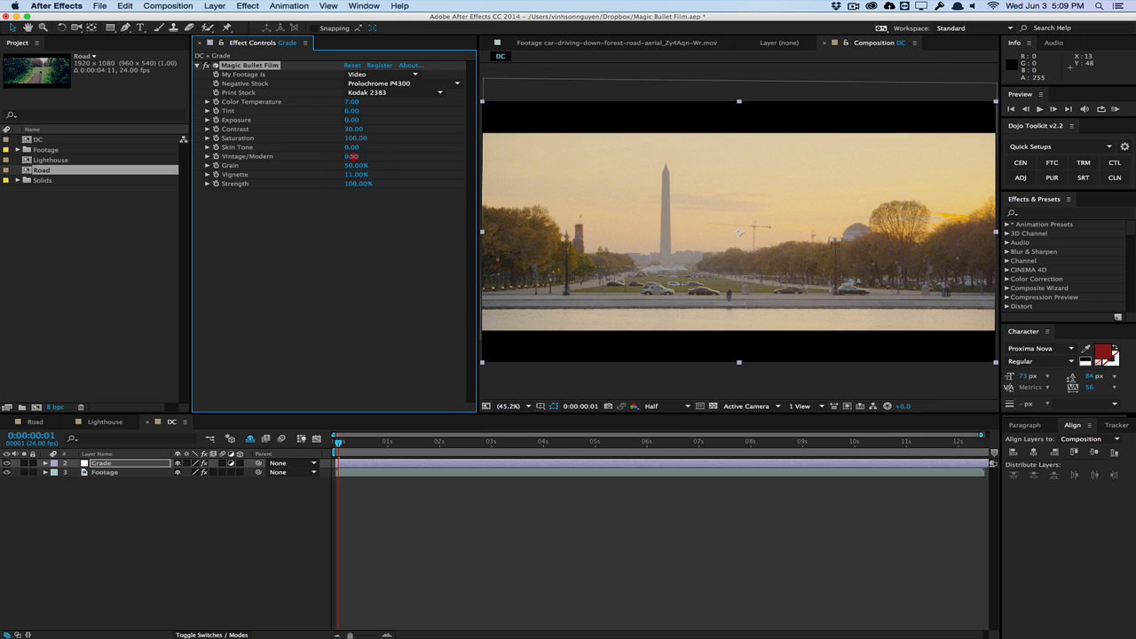
pyautogui.moveTo(352, 156)
pyautogui.mouseDown()
pyautogui.moveTo(326, 160)
pyautogui.moveTo(372, 157)
pyautogui.mouseUp()
pyautogui.click(7, 463)
pyautogui.click(6, 462)
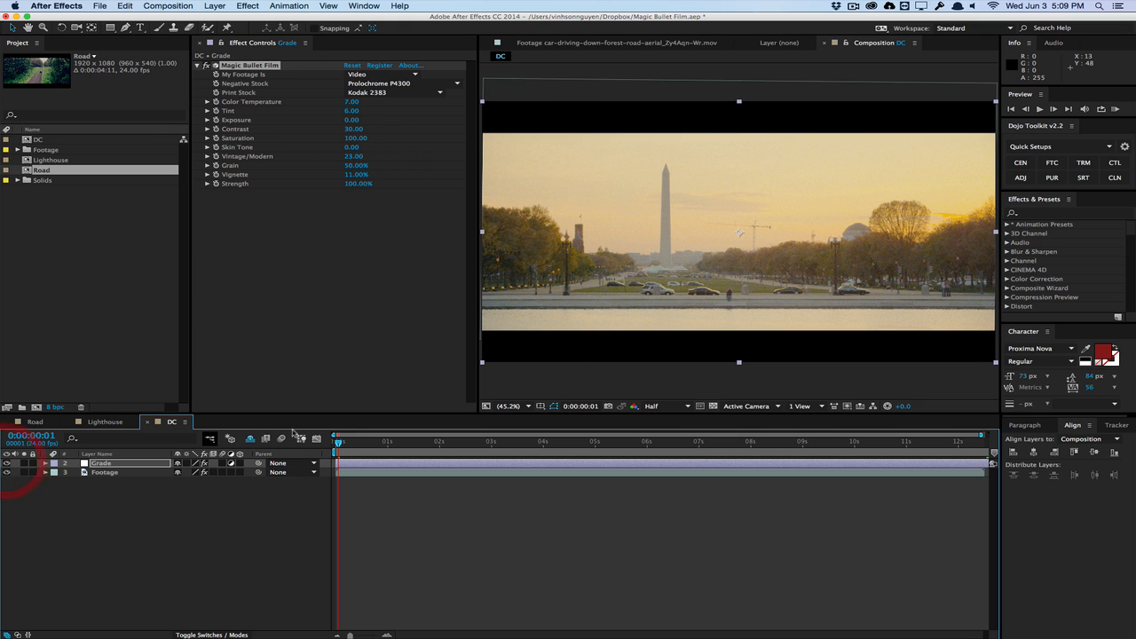